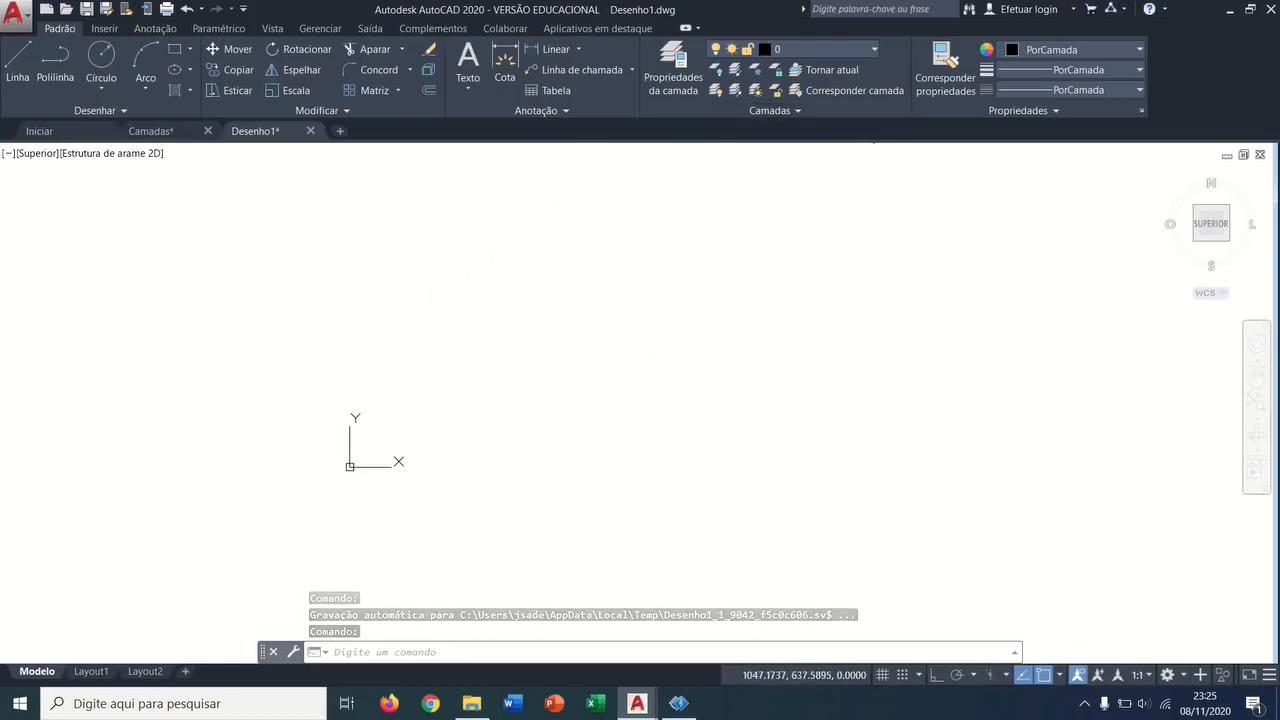
click(873, 49)
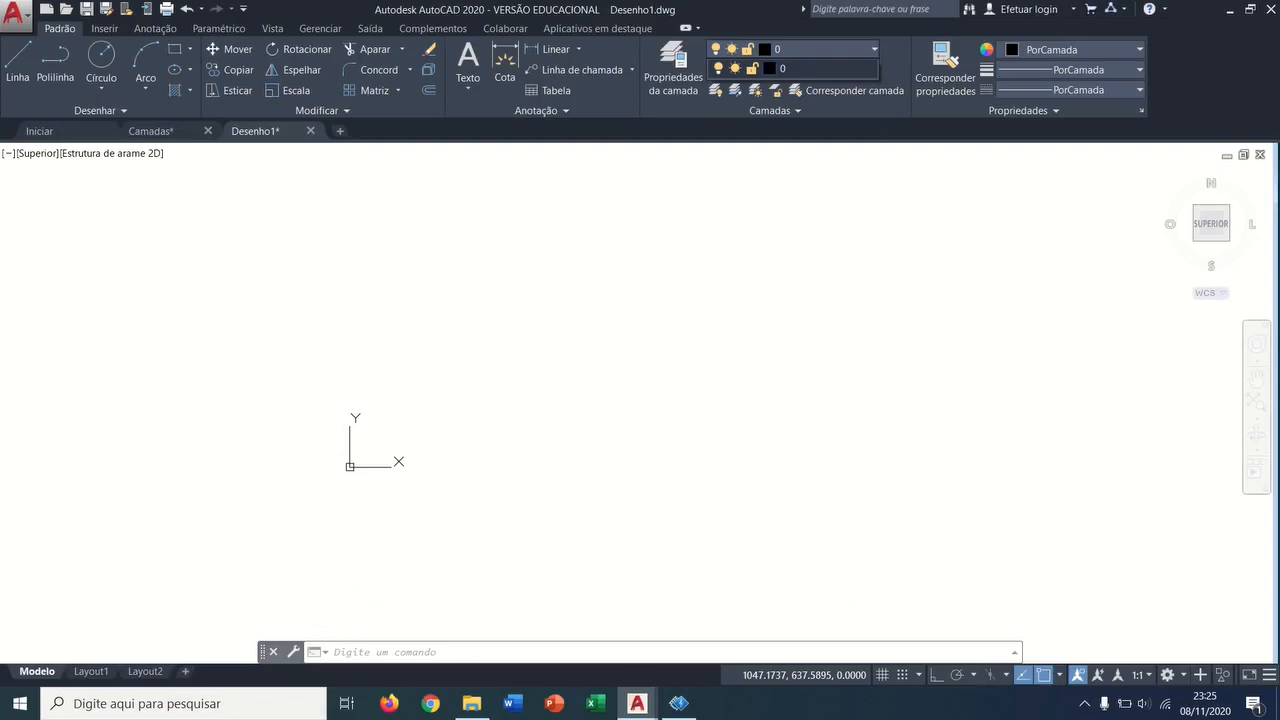
click(873, 49)
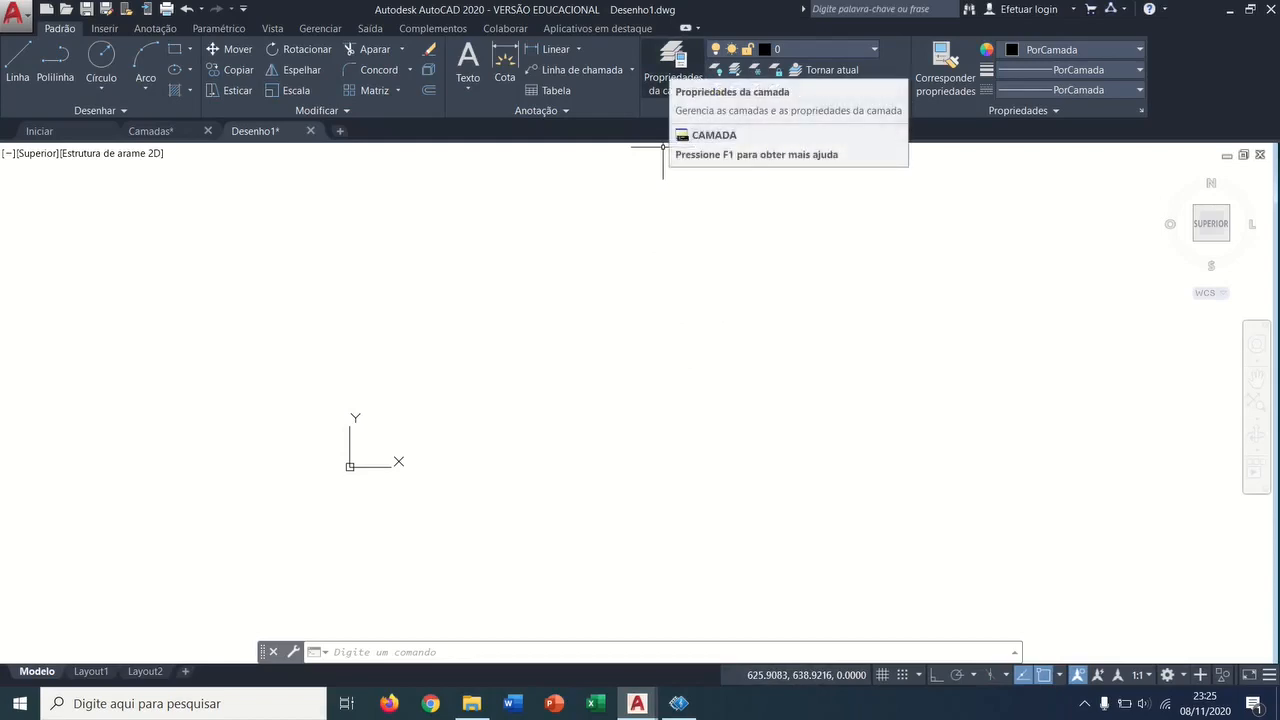
click(673, 70)
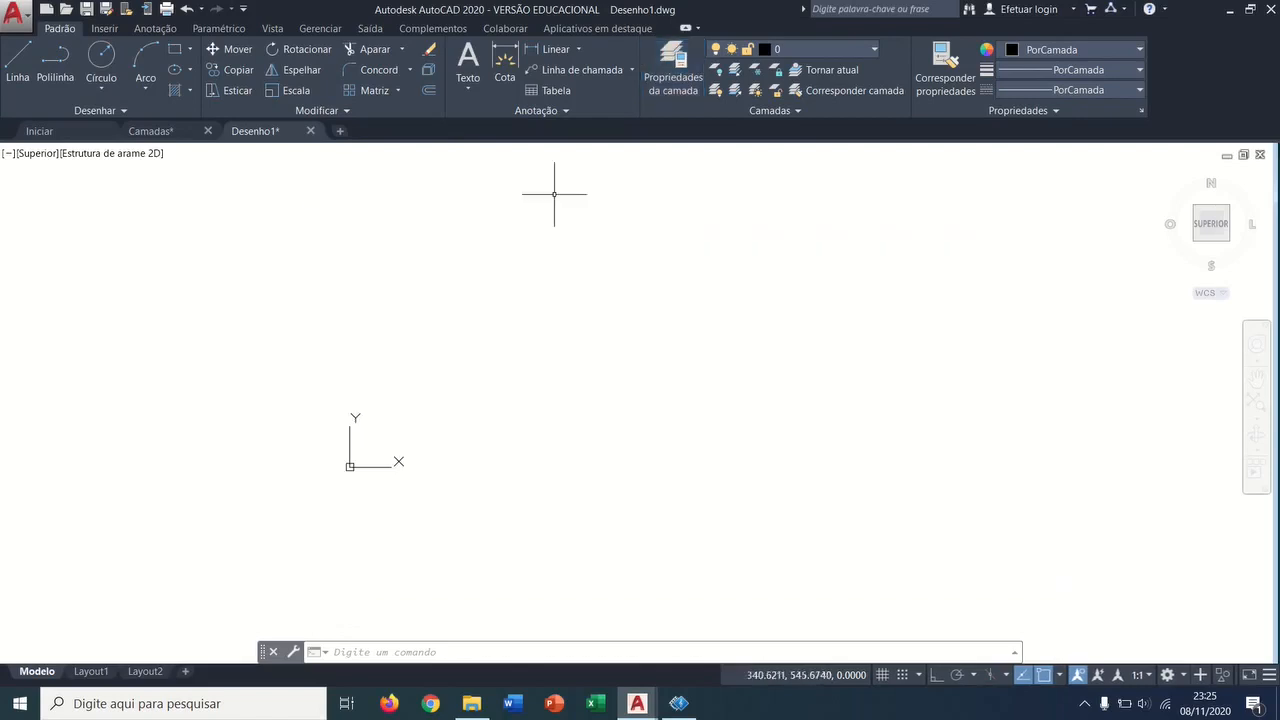
click(339, 200)
Step: Open the layer properties manager and create a new layer named "Linhas visíveis"
text(CA)
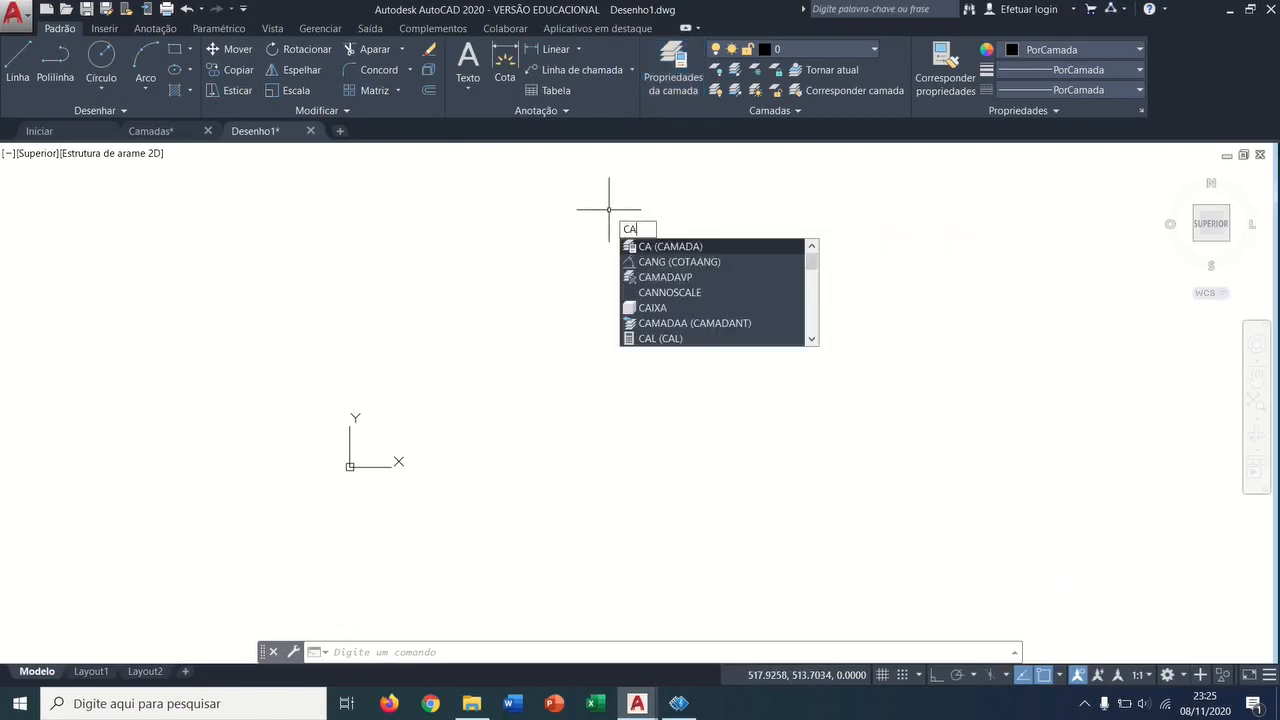
key(Return)
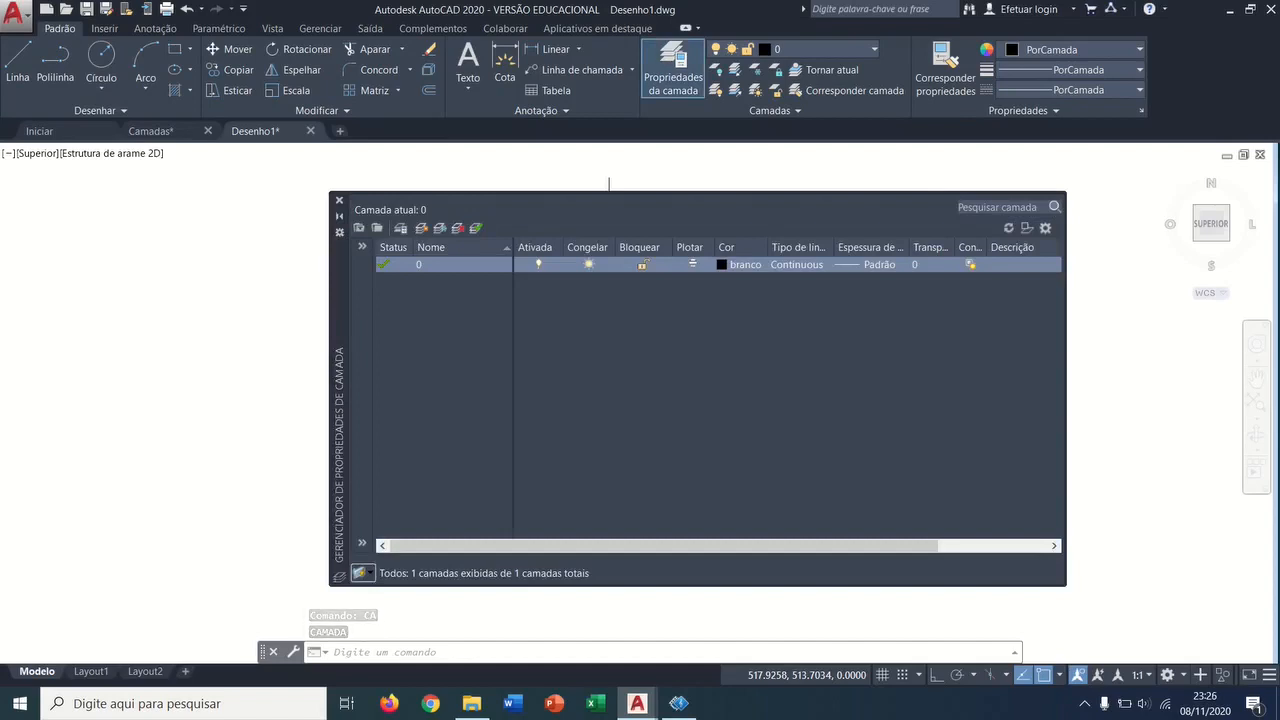
click(421, 228)
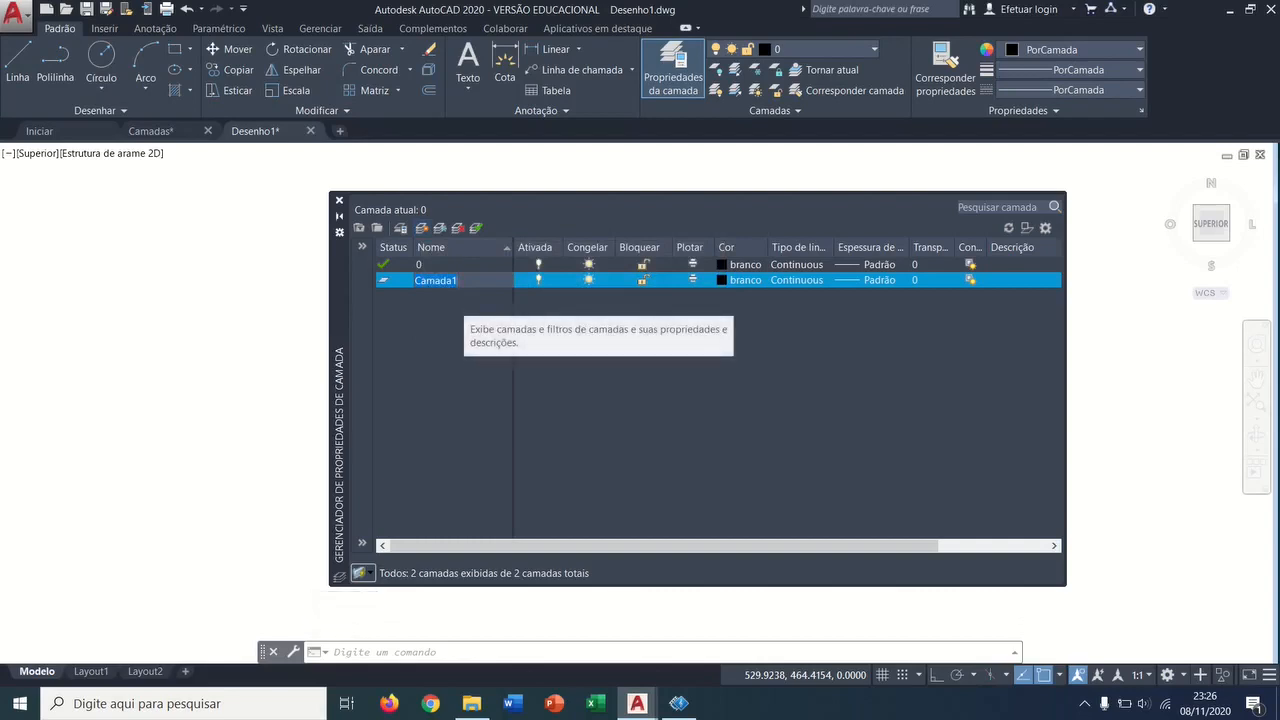
text(Linhas visíveis)
key(Return)
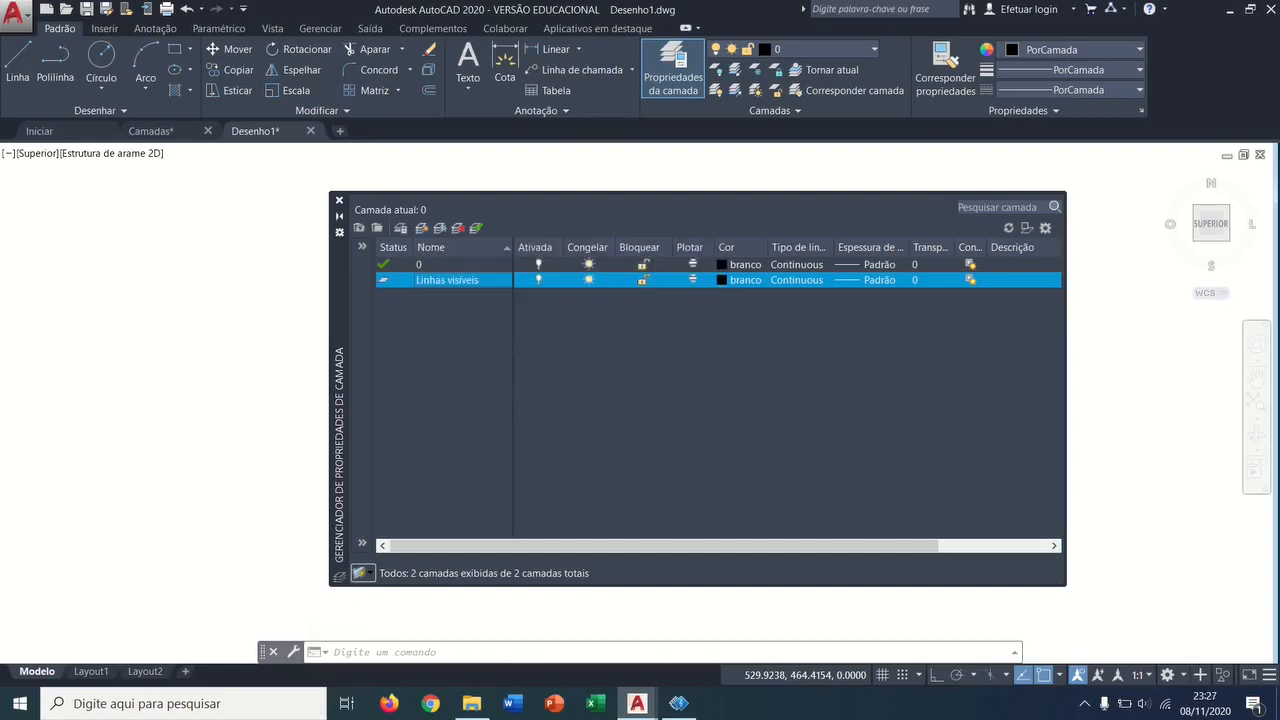
Step: Add two more layers named "Hachuras" and "Cotas"
click(359, 228)
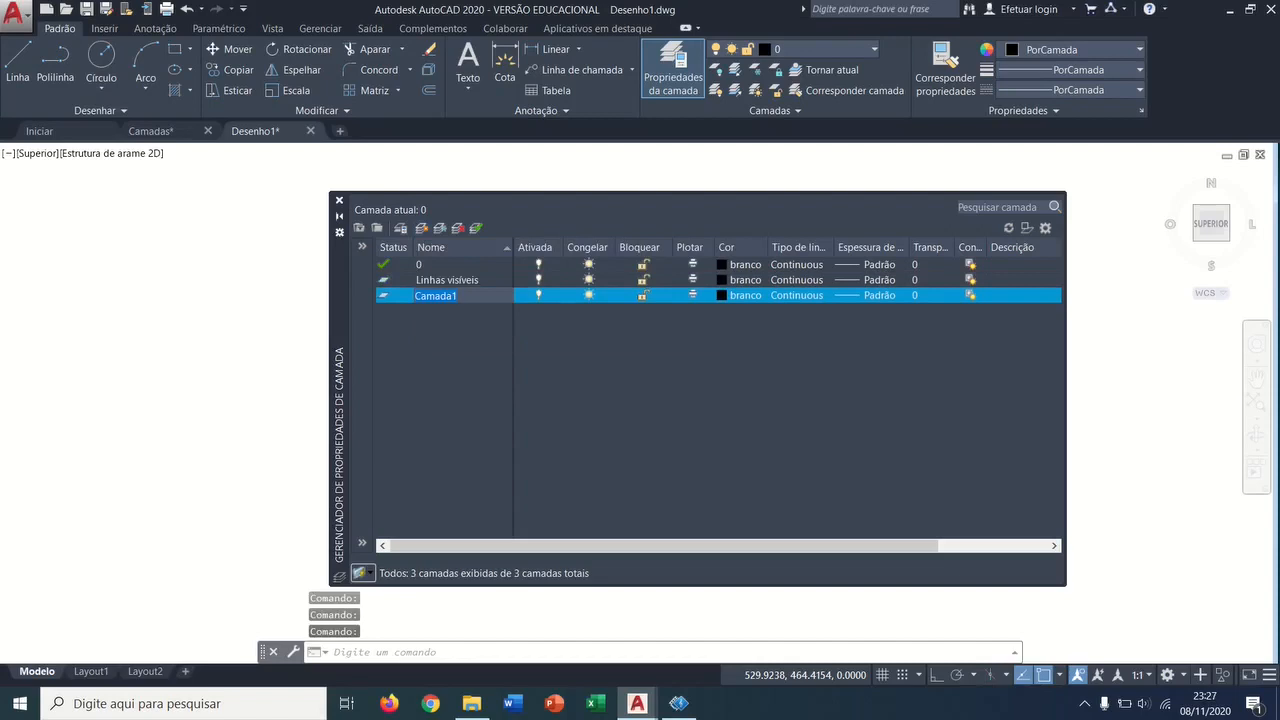
text(Ha)
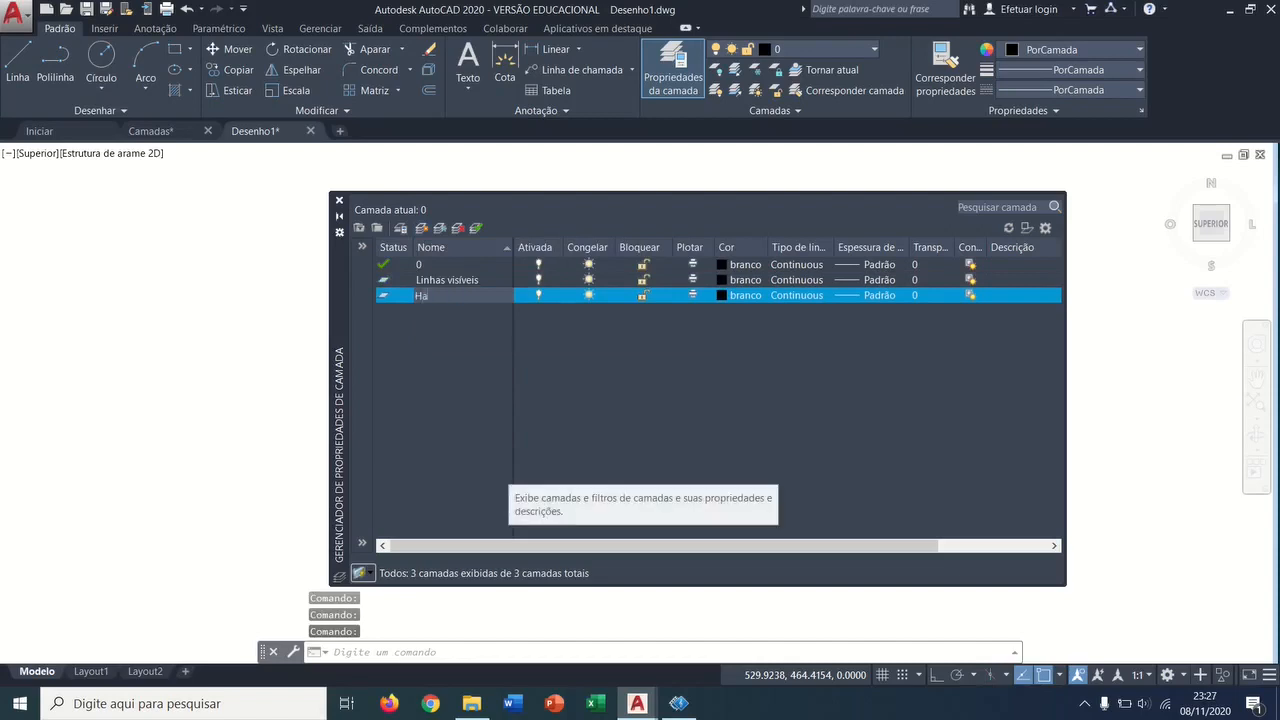
text(c)
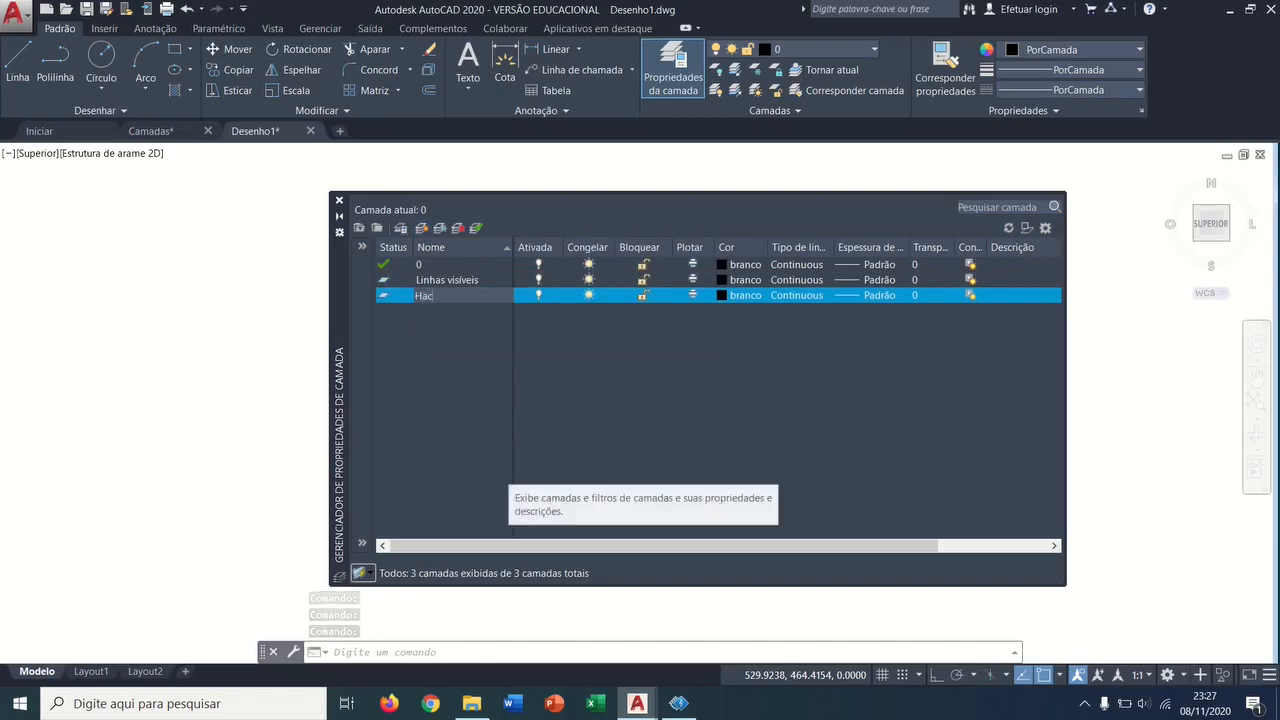
text(huras)
key(Return)
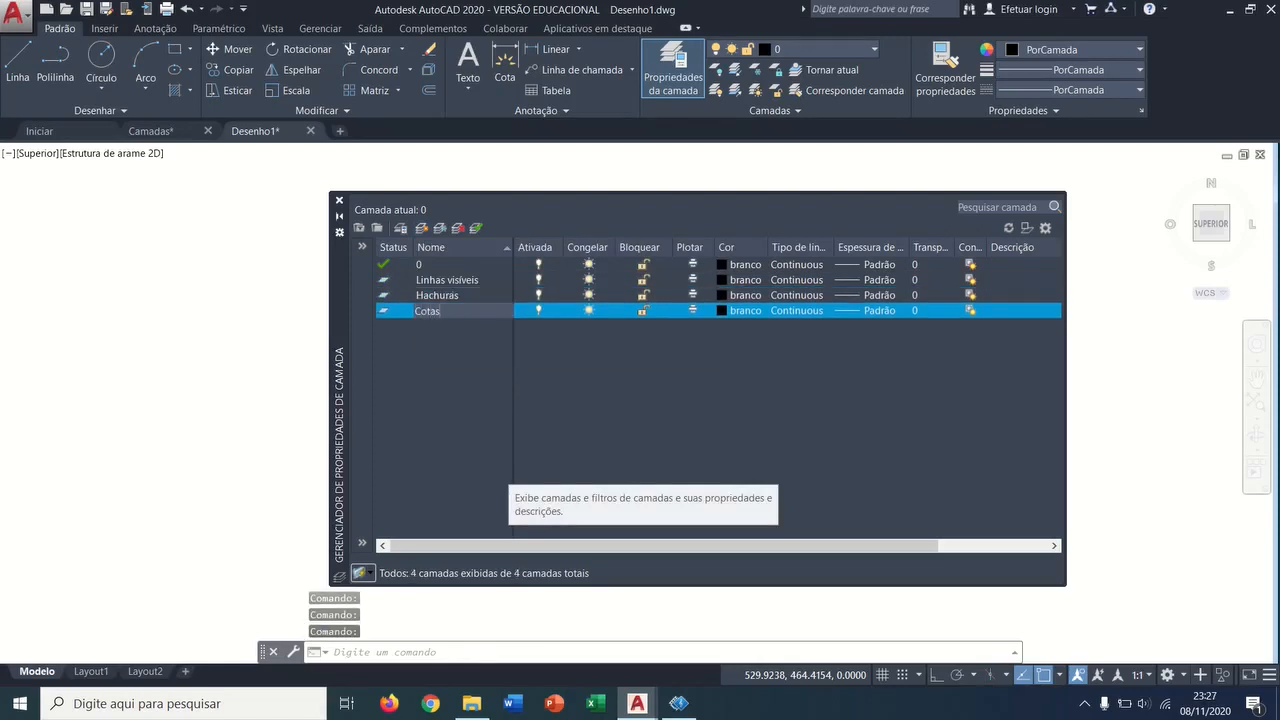
key(Return)
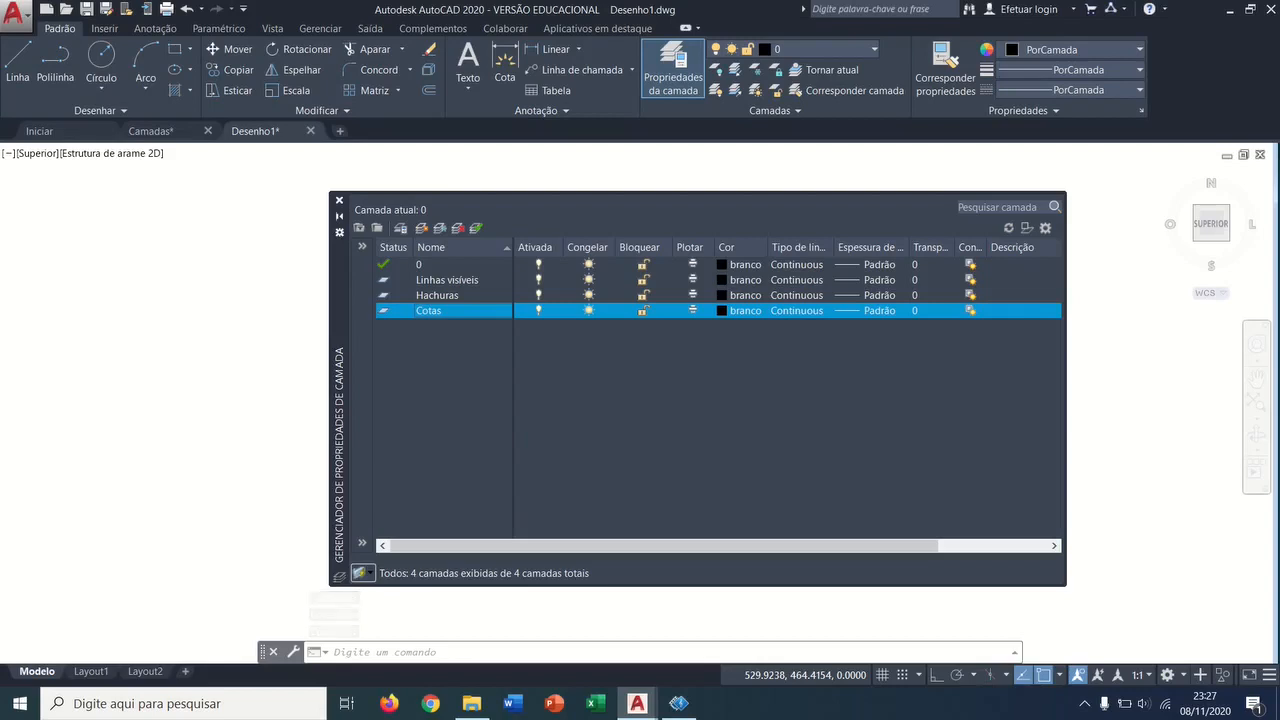
Step: Set the lineweight of the "Linhas visíveis" layer to 0.30 mm
click(447, 280)
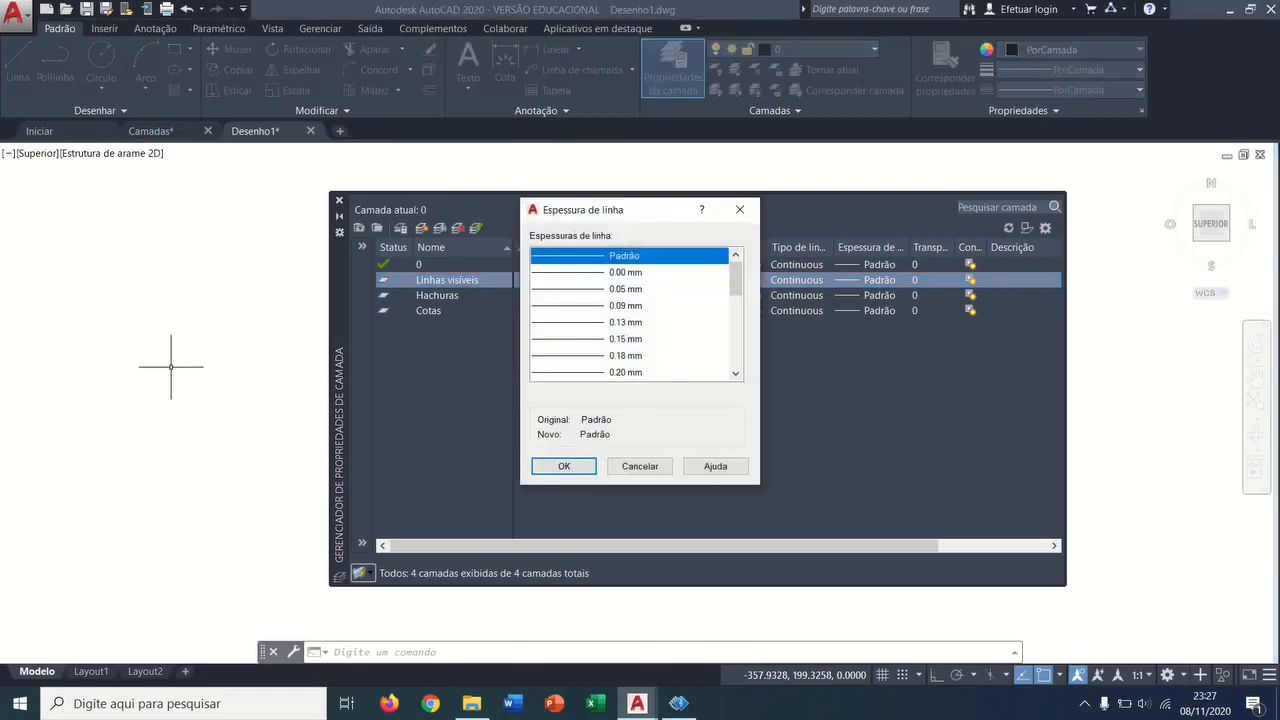
scroll(629, 314, down, 1)
click(629, 355)
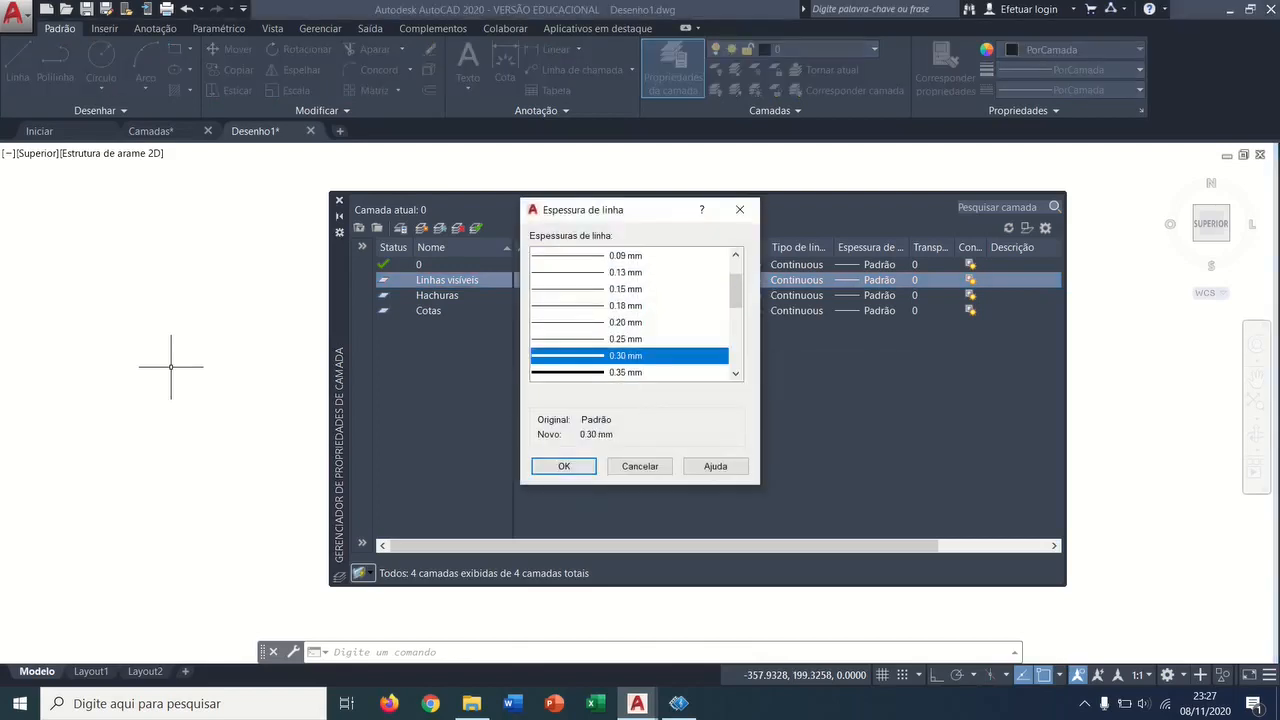
click(563, 466)
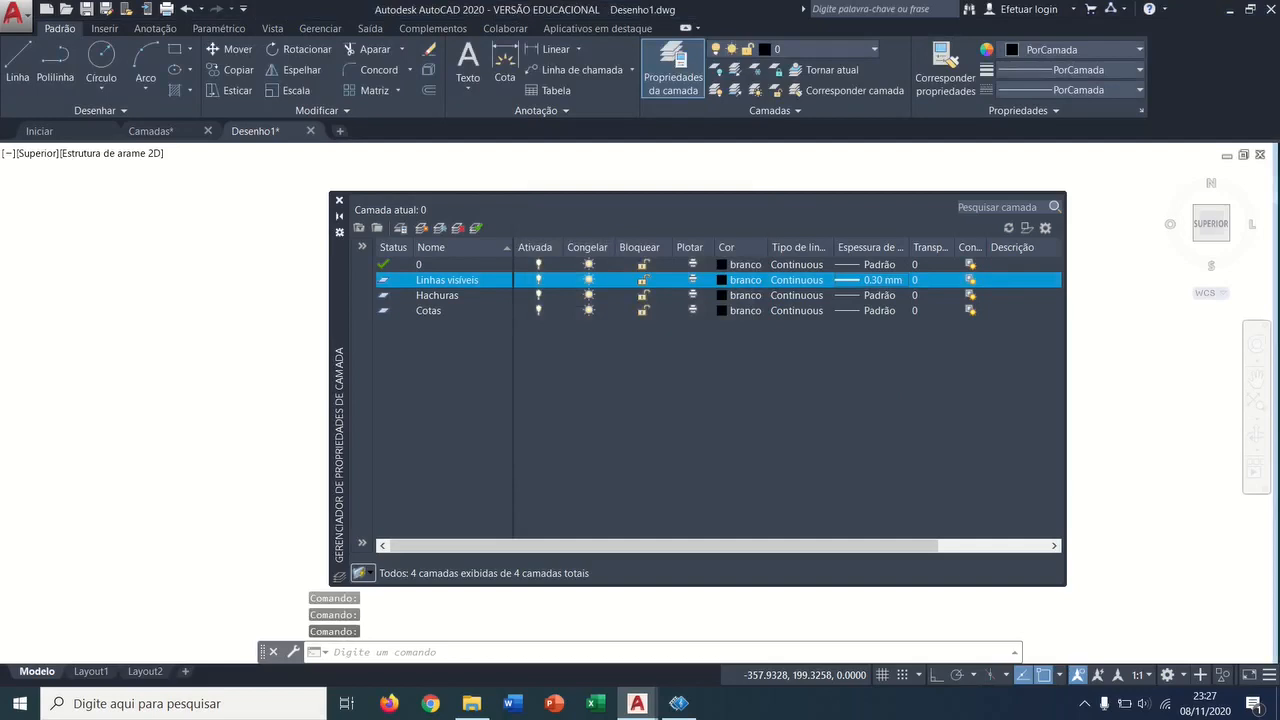
Step: Set the colour of the "Hachuras" layer to the orange-yellow index colour 40
click(736, 295)
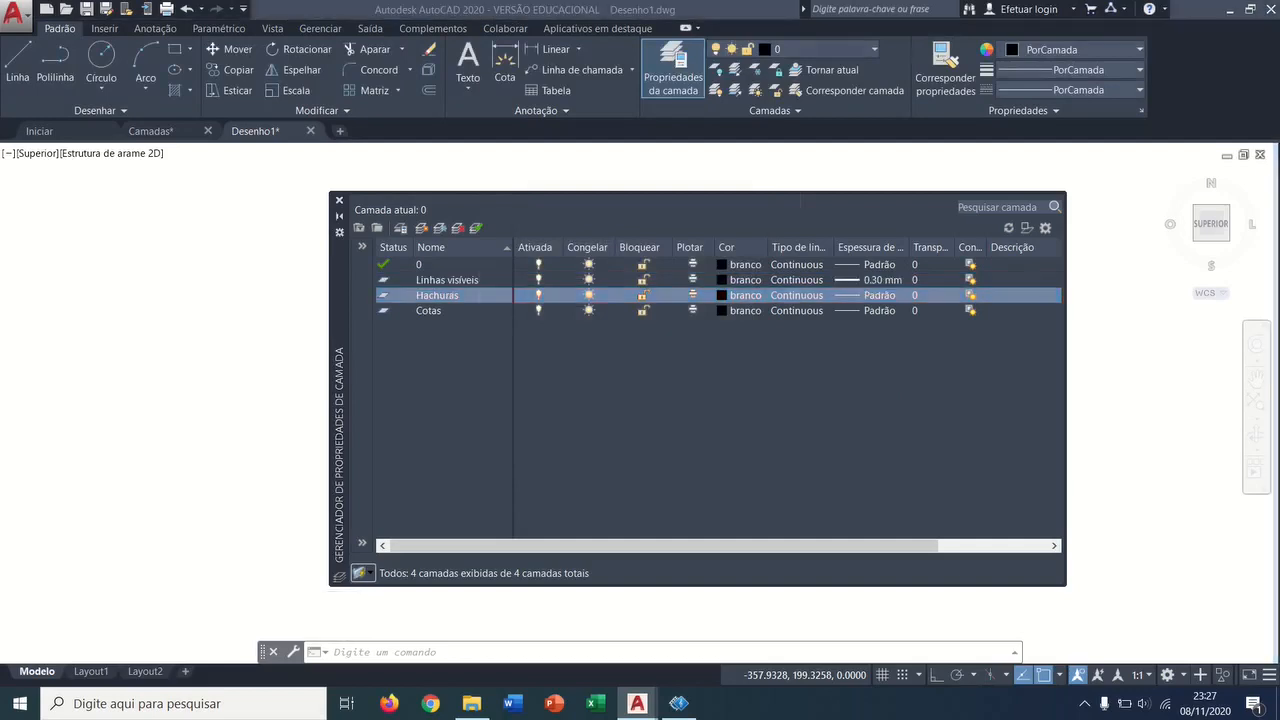
click(526, 309)
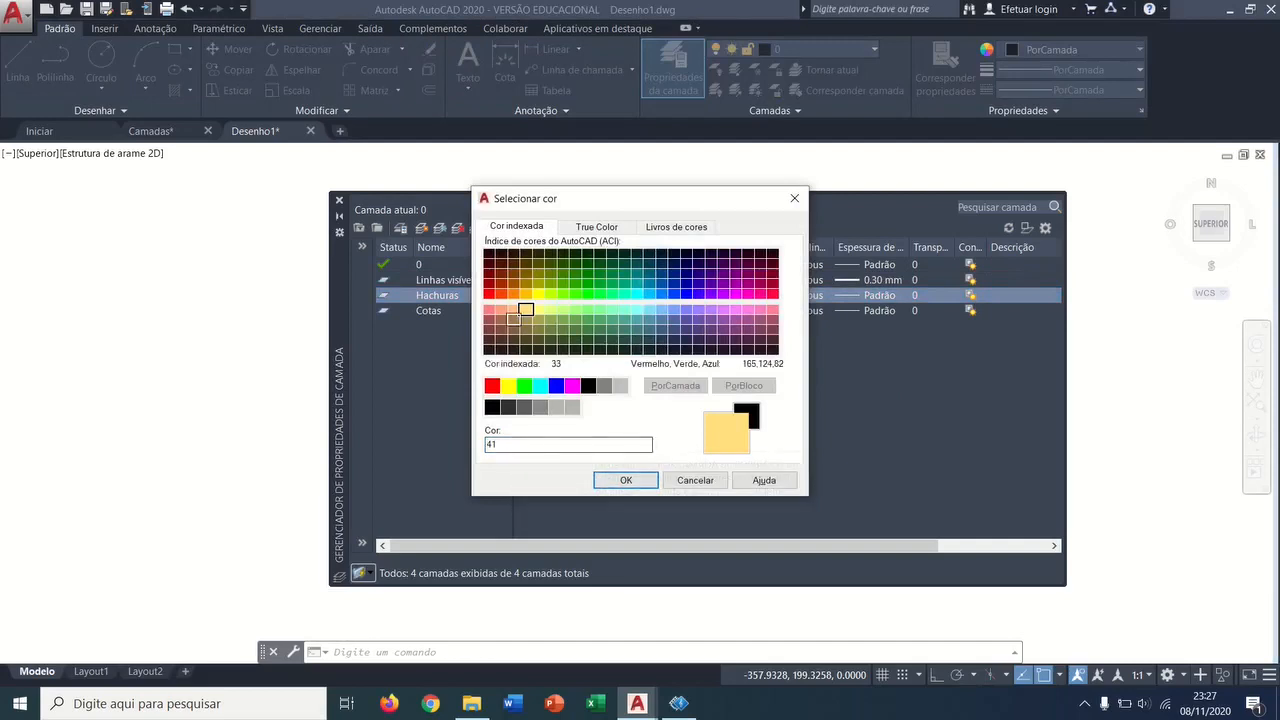
click(513, 309)
click(526, 293)
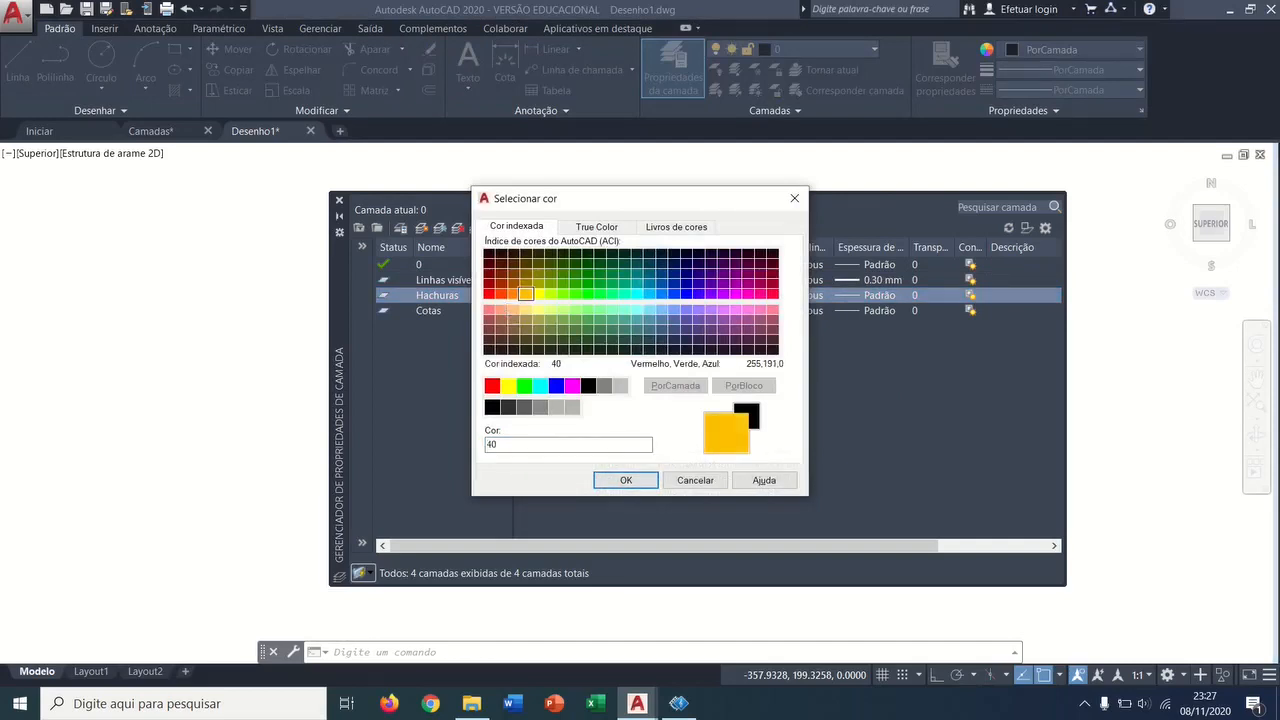
click(626, 480)
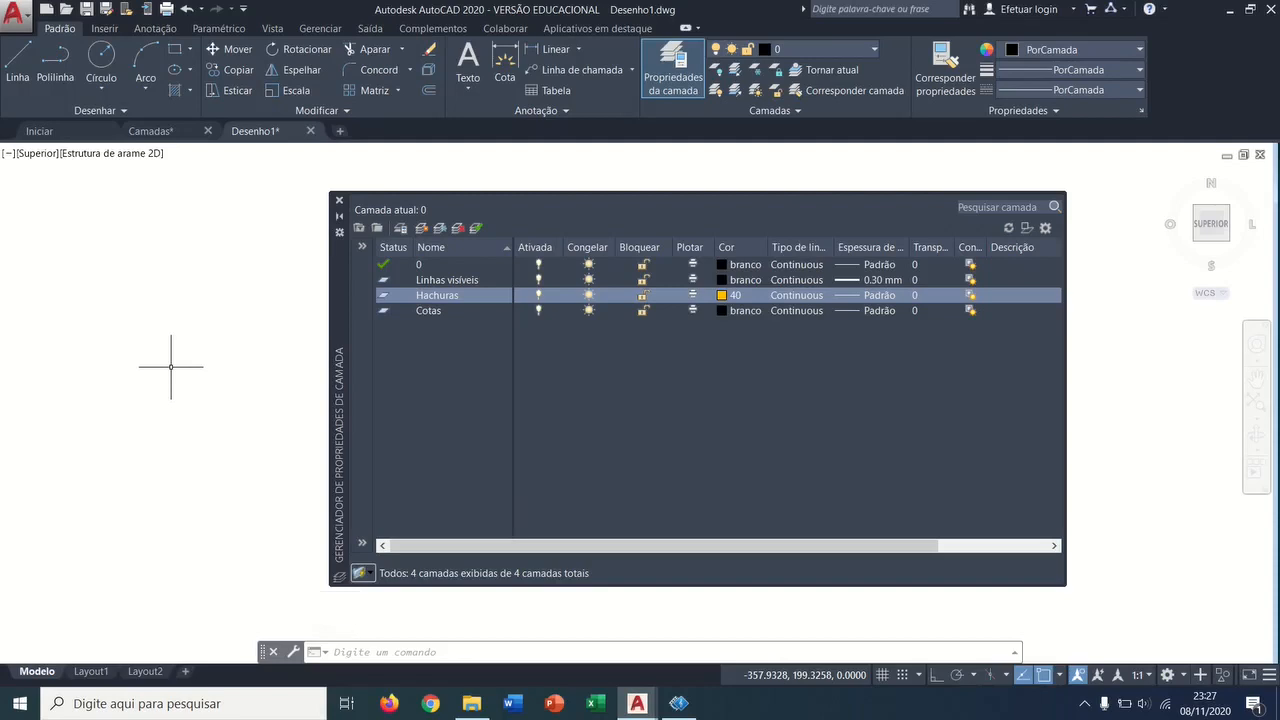
Step: Set the colour of the "Cotas" layer to the blue index colour 180 and close the layer properties manager
click(721, 310)
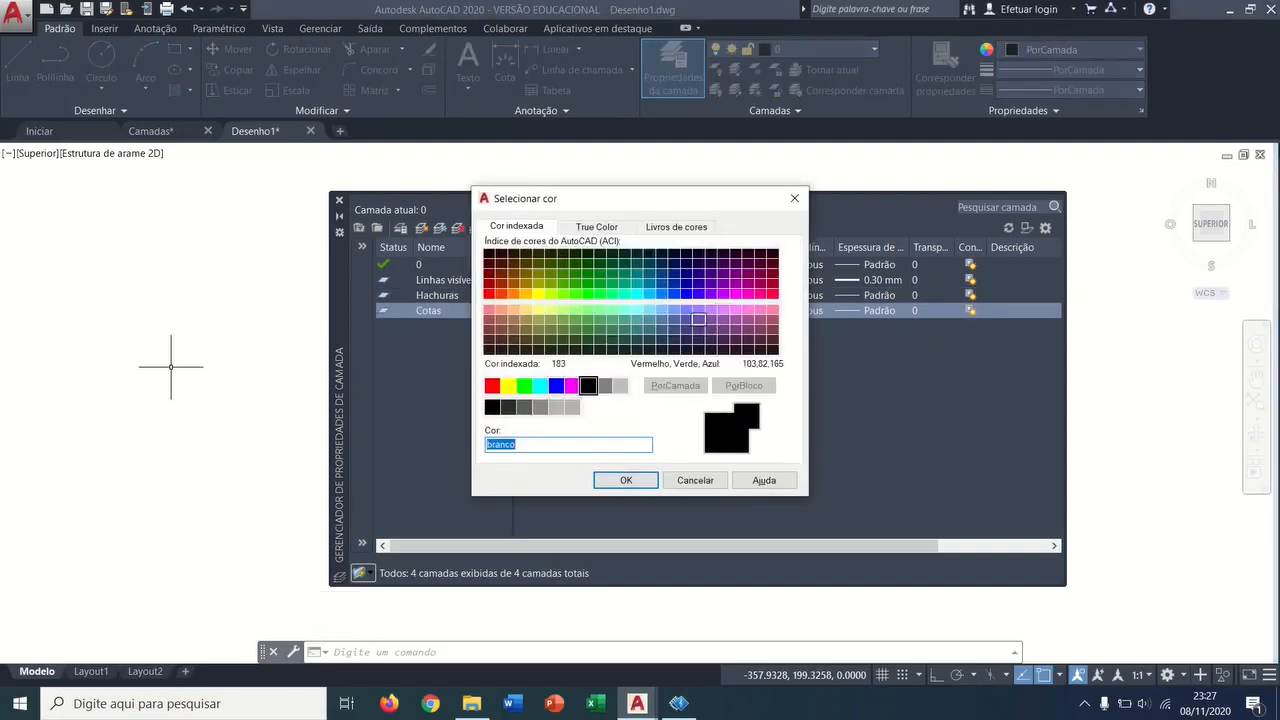
click(698, 309)
click(698, 293)
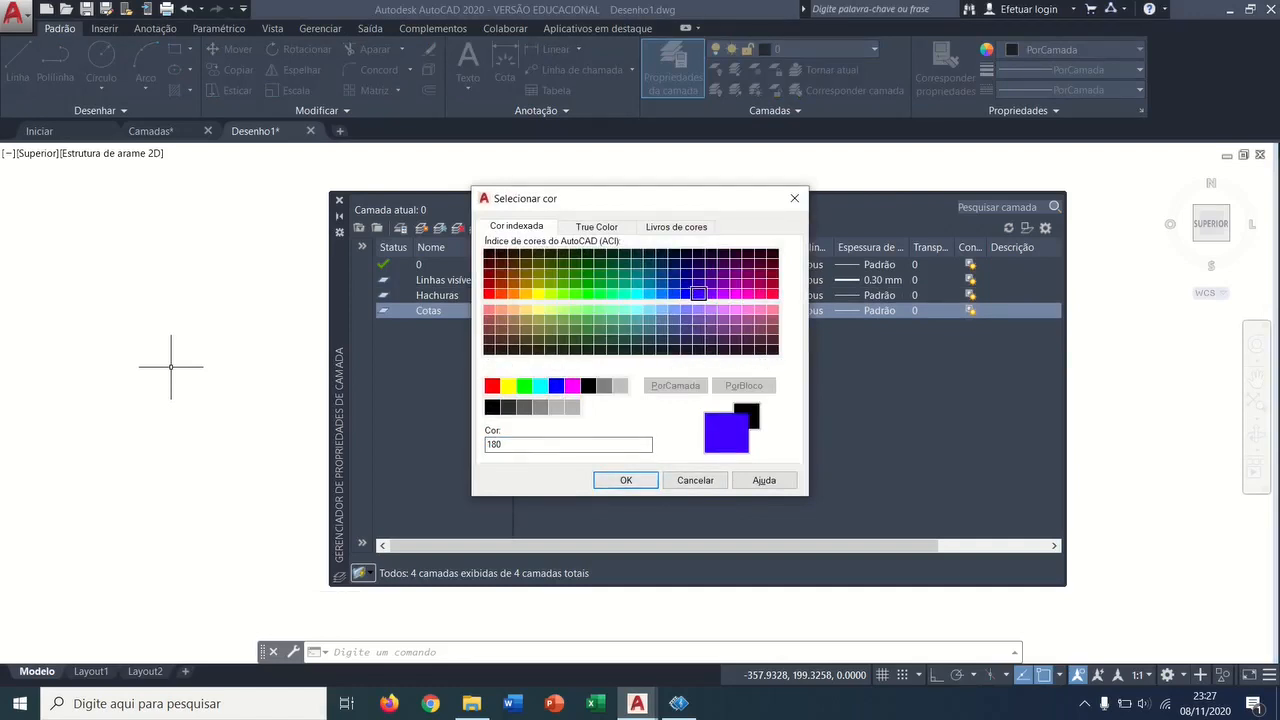
key(Return)
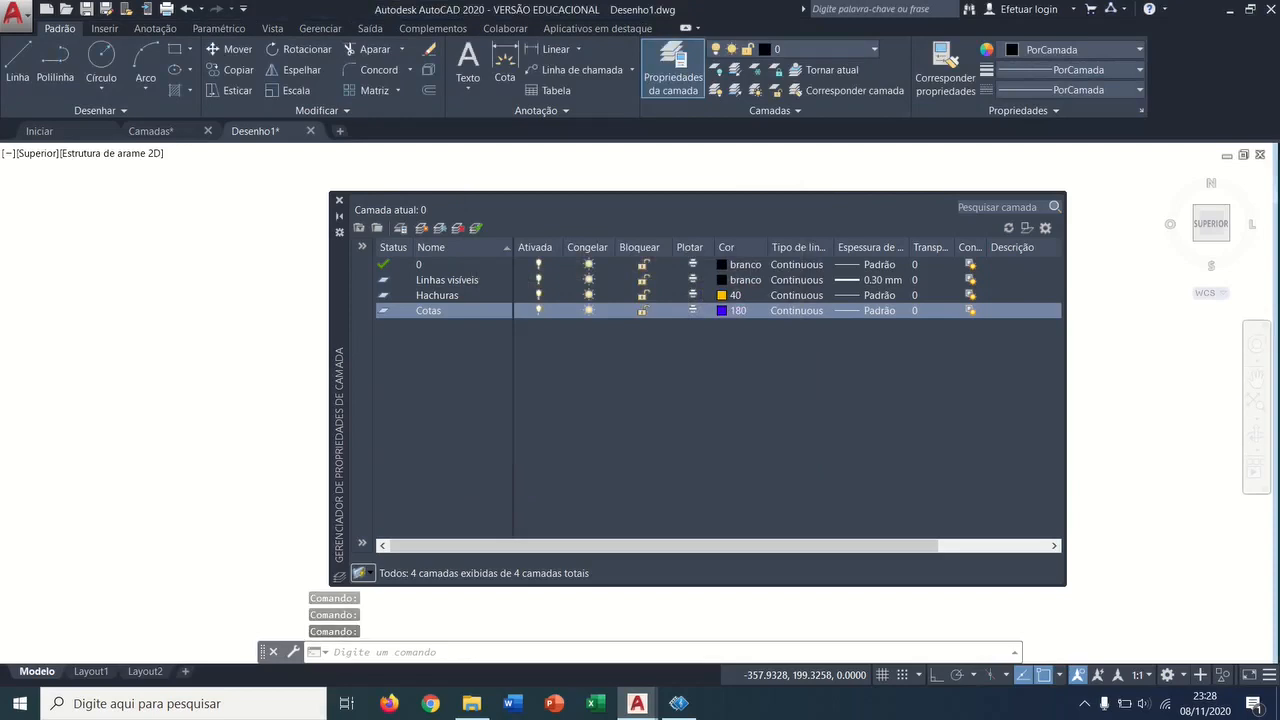
click(339, 200)
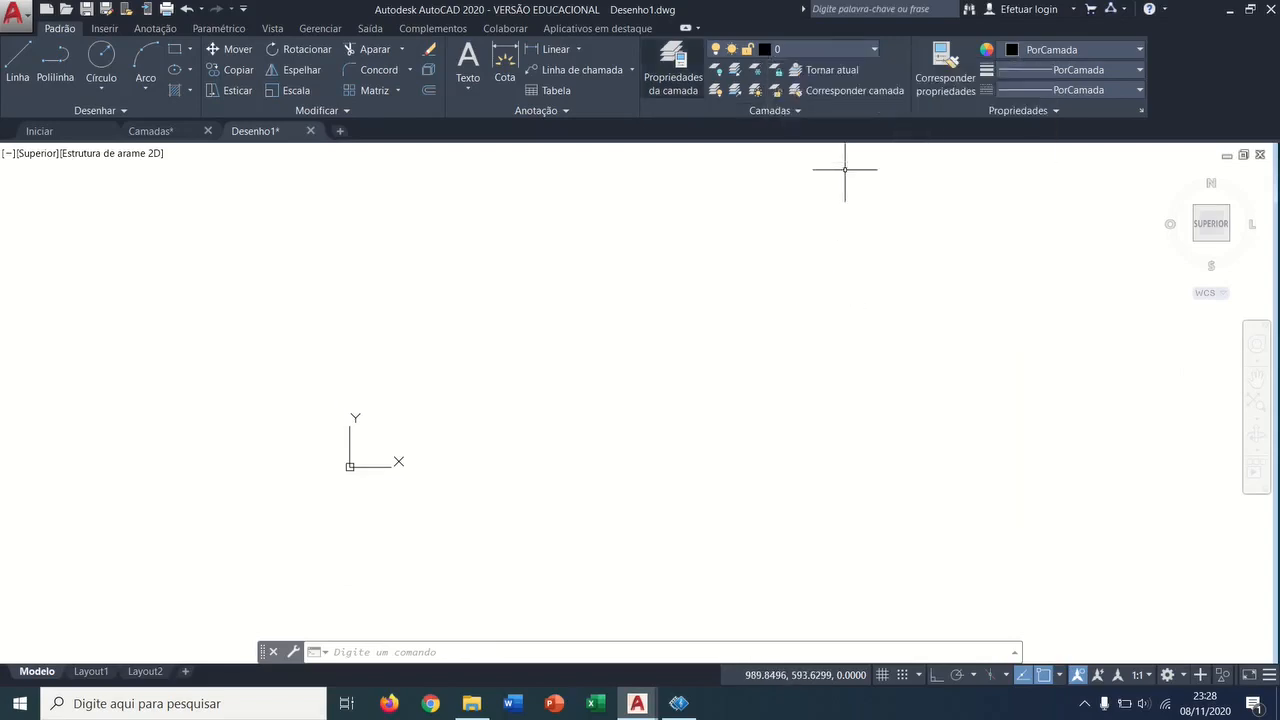
Step: Draw a wide horizontal rectangle on layer 0, up and to the right of the origin
click(820, 49)
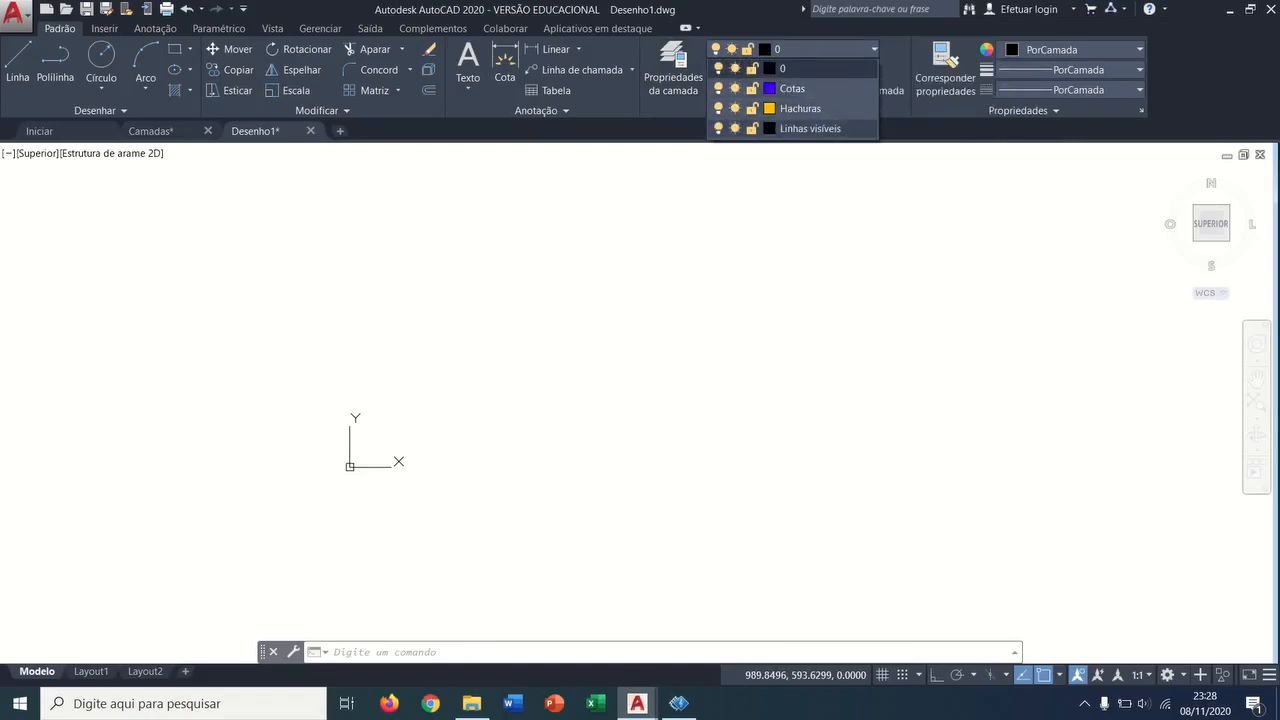
click(517, 265)
click(258, 205)
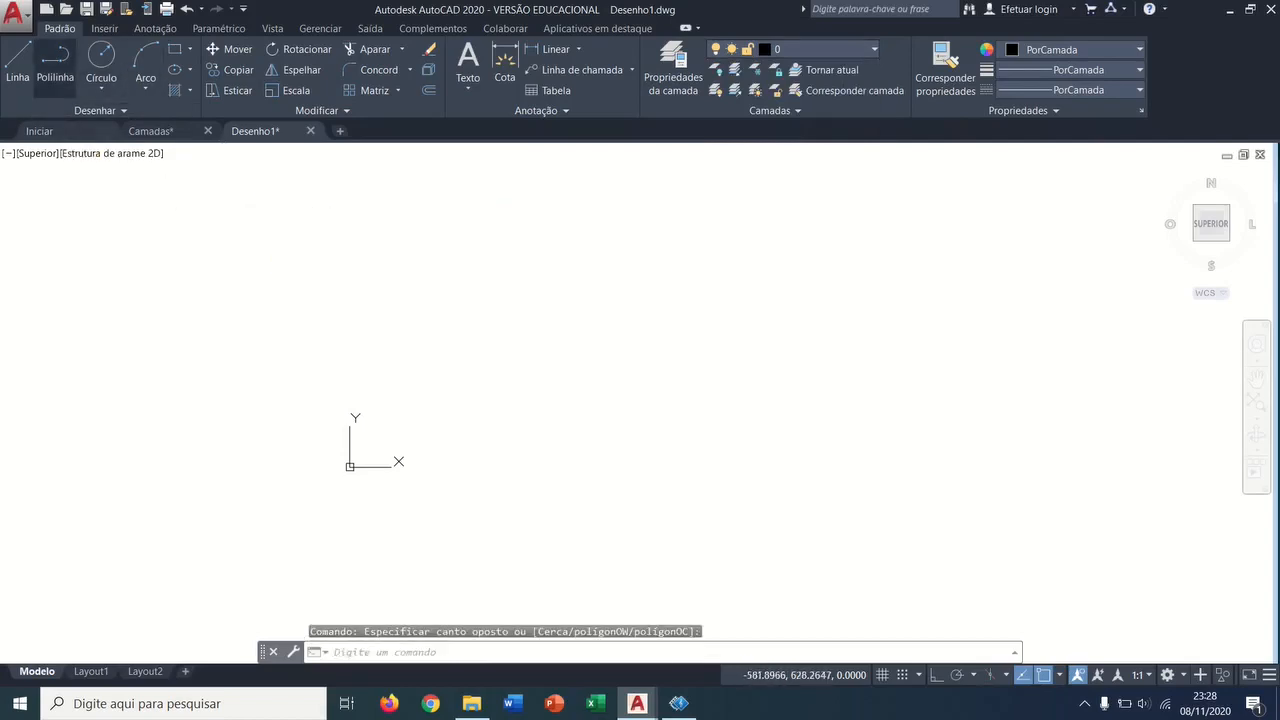
click(175, 49)
click(569, 362)
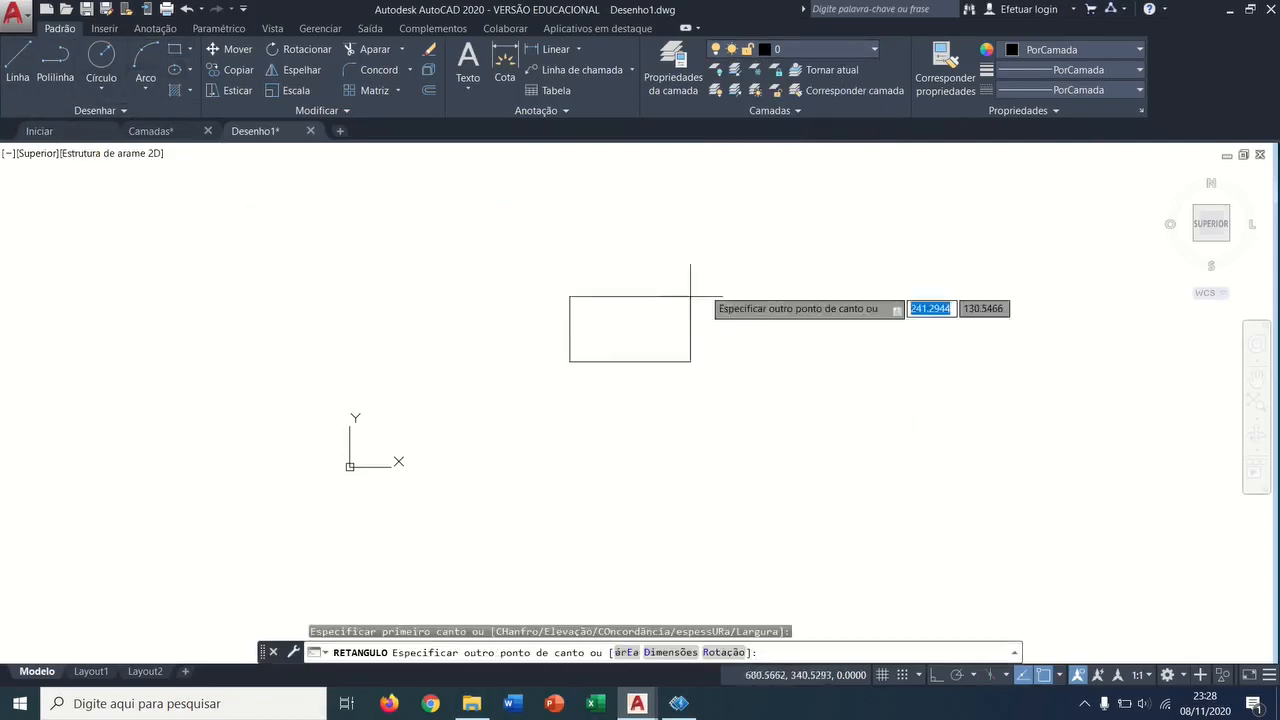
click(825, 266)
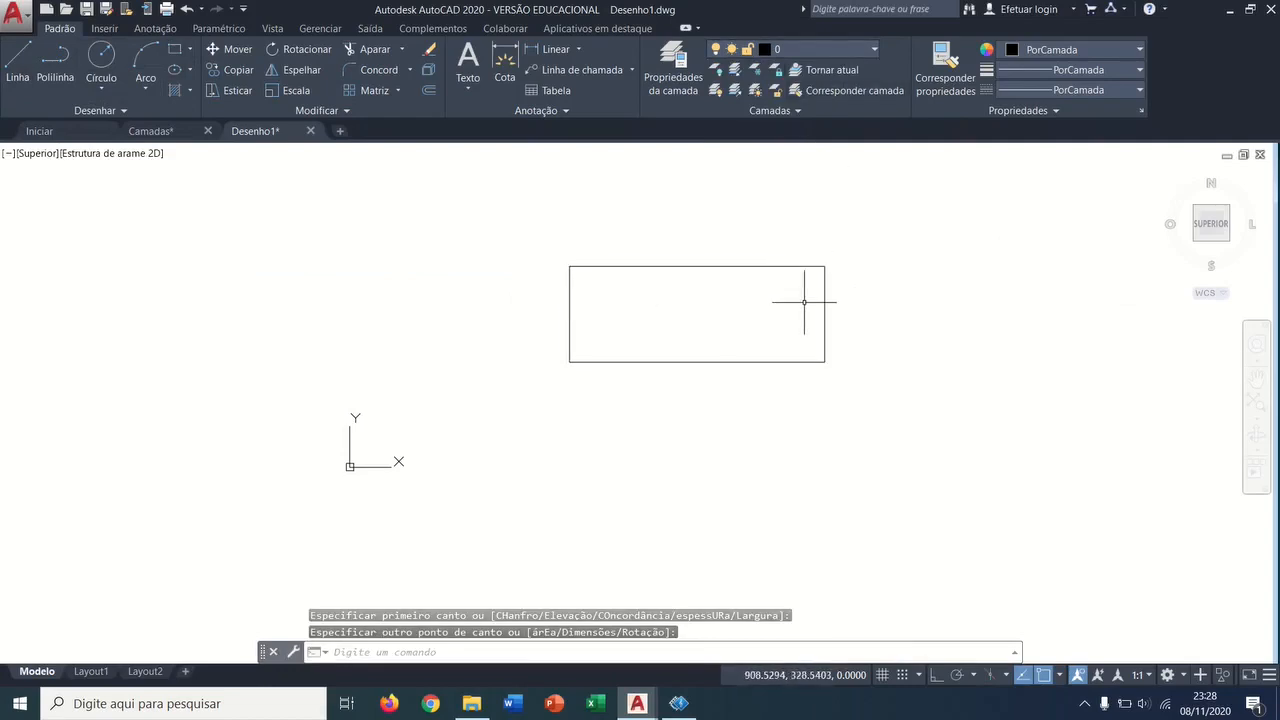
Step: Assign the rectangle to the "Cotas" layer and clear the selection
click(837, 243)
click(751, 314)
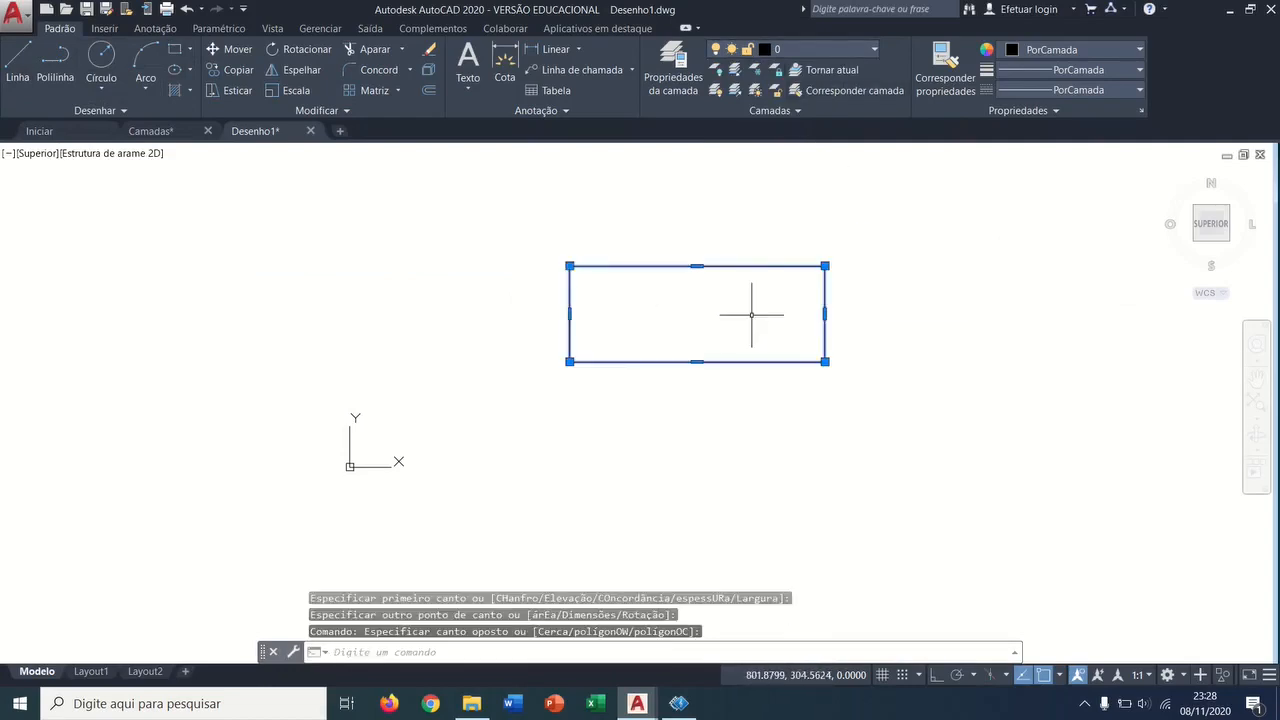
click(820, 49)
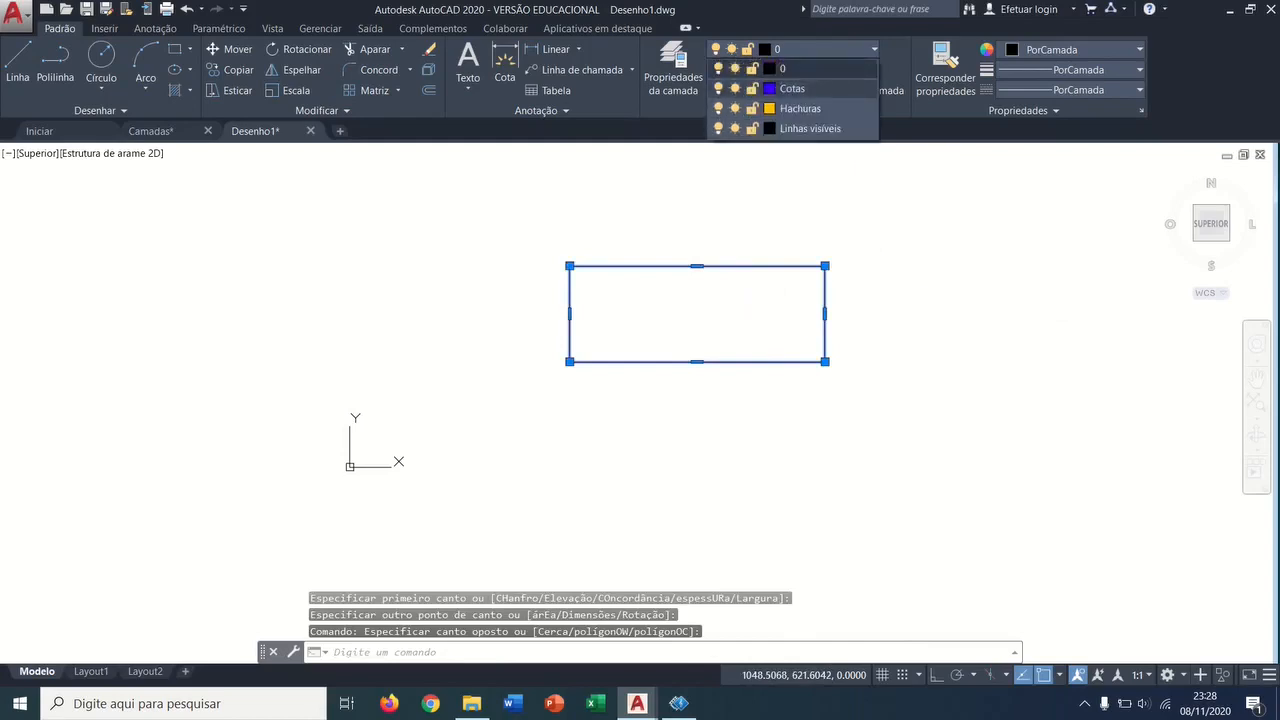
click(800, 86)
key(Escape)
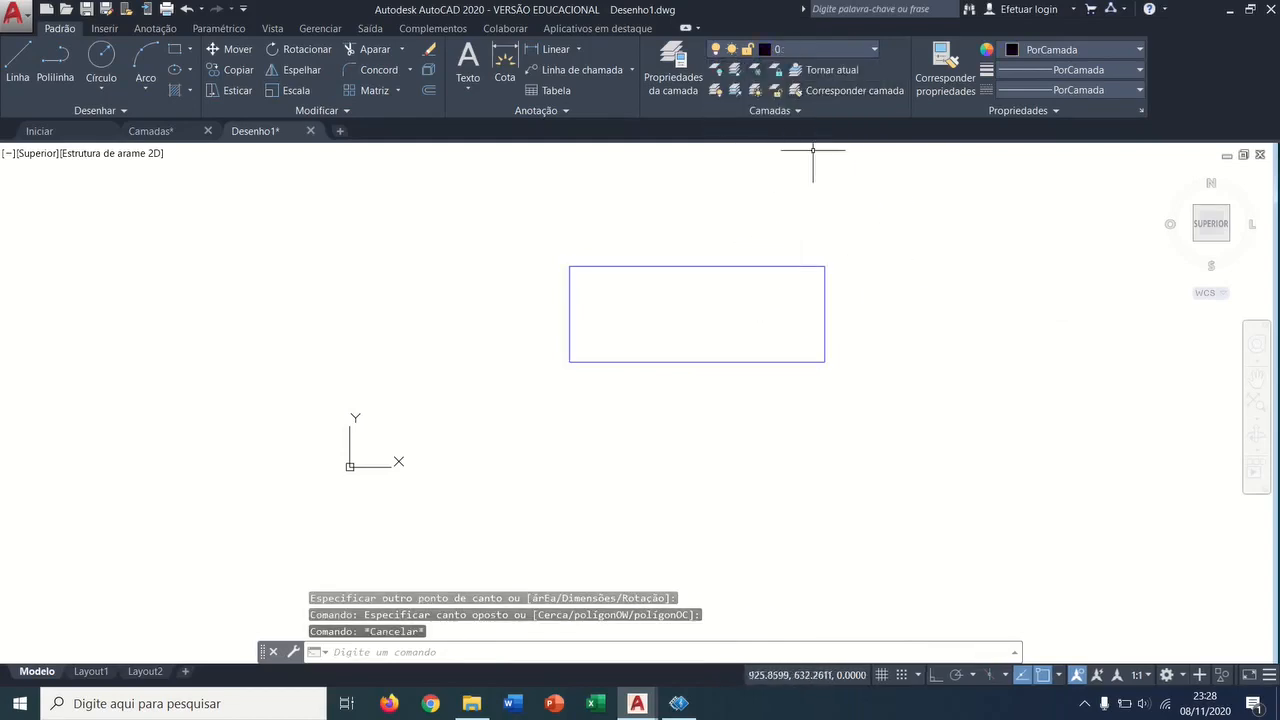
Step: Reassign the rectangle to the "Linhas visíveis" layer and clear the selection
click(866, 256)
click(744, 340)
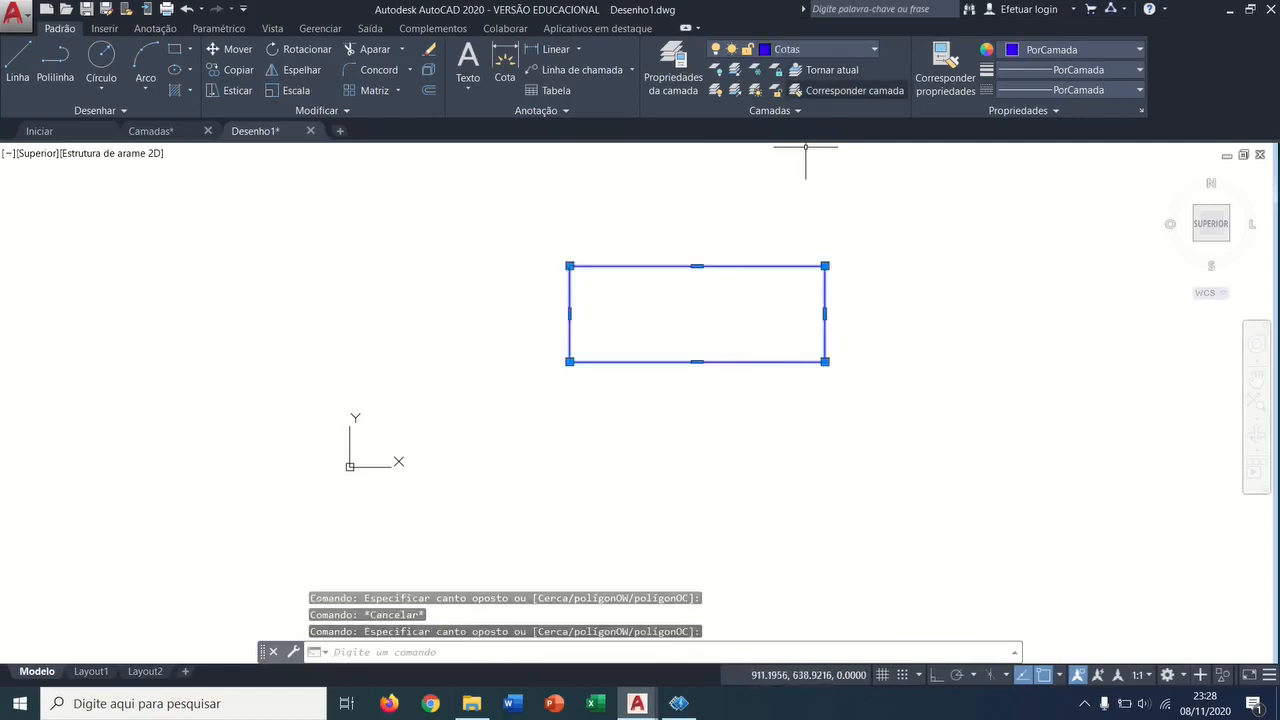
key(Escape)
click(832, 258)
click(744, 337)
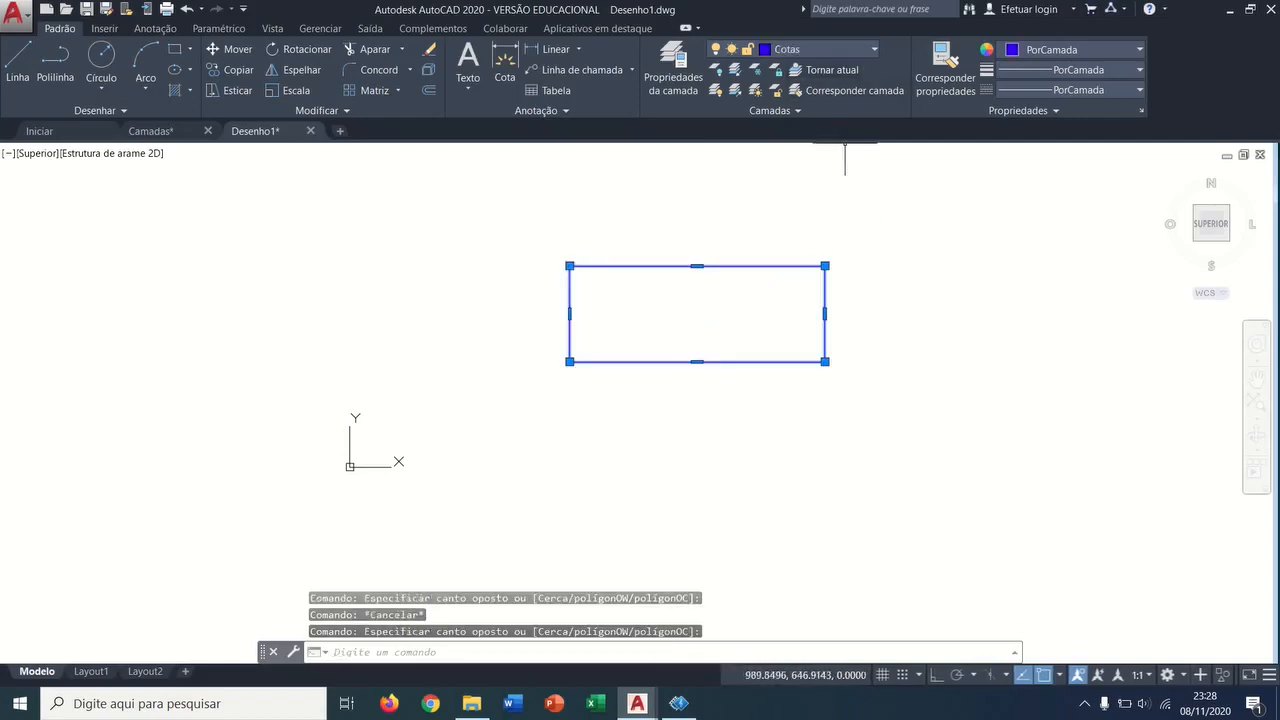
click(840, 49)
click(810, 128)
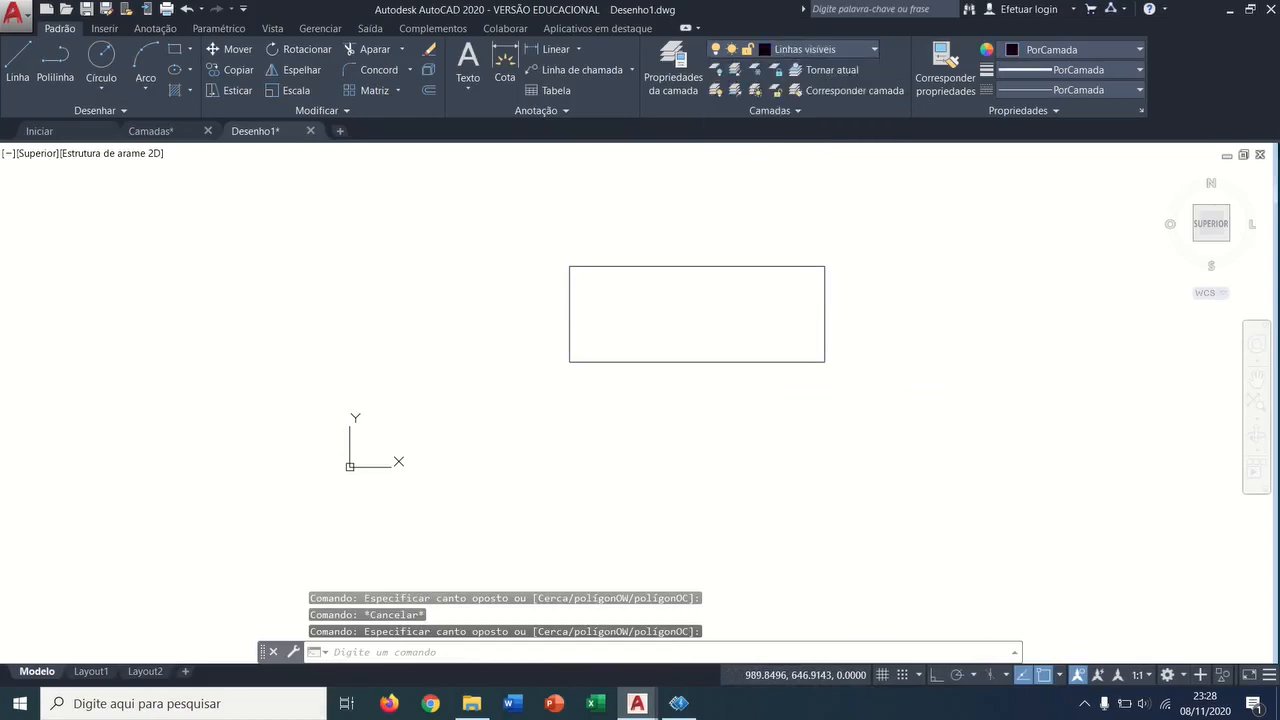
click(855, 250)
key(Escape)
key(Escape)
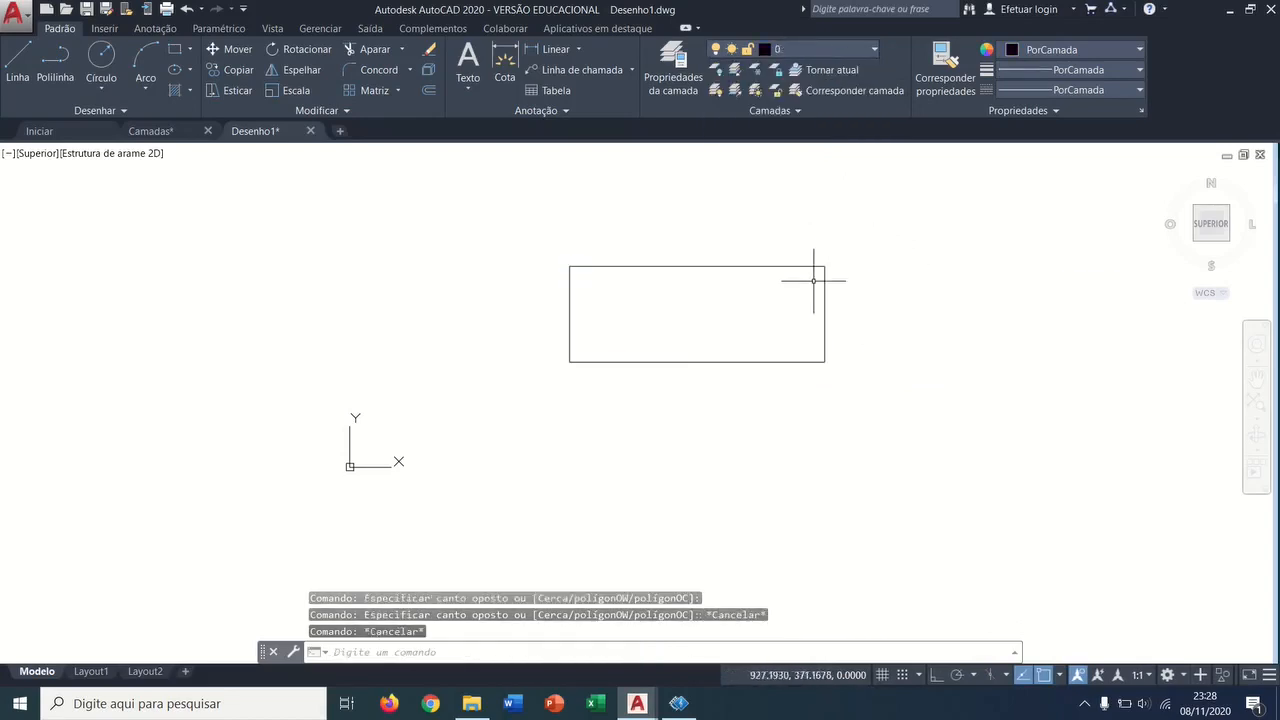
click(772, 242)
click(724, 292)
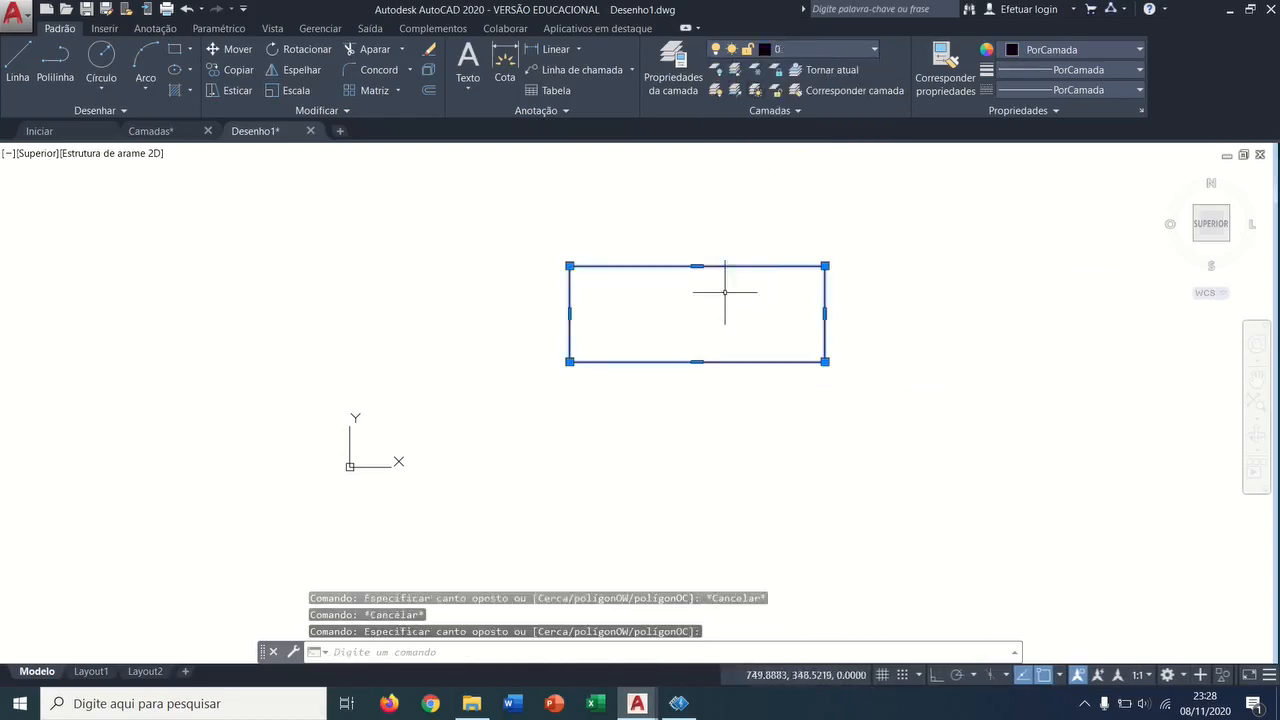
click(960, 248)
key(Escape)
key(Escape)
key(Escape)
Step: Make the "Linhas visíveis" layer current and draw a small circle inside the rectangle near its left side
click(820, 49)
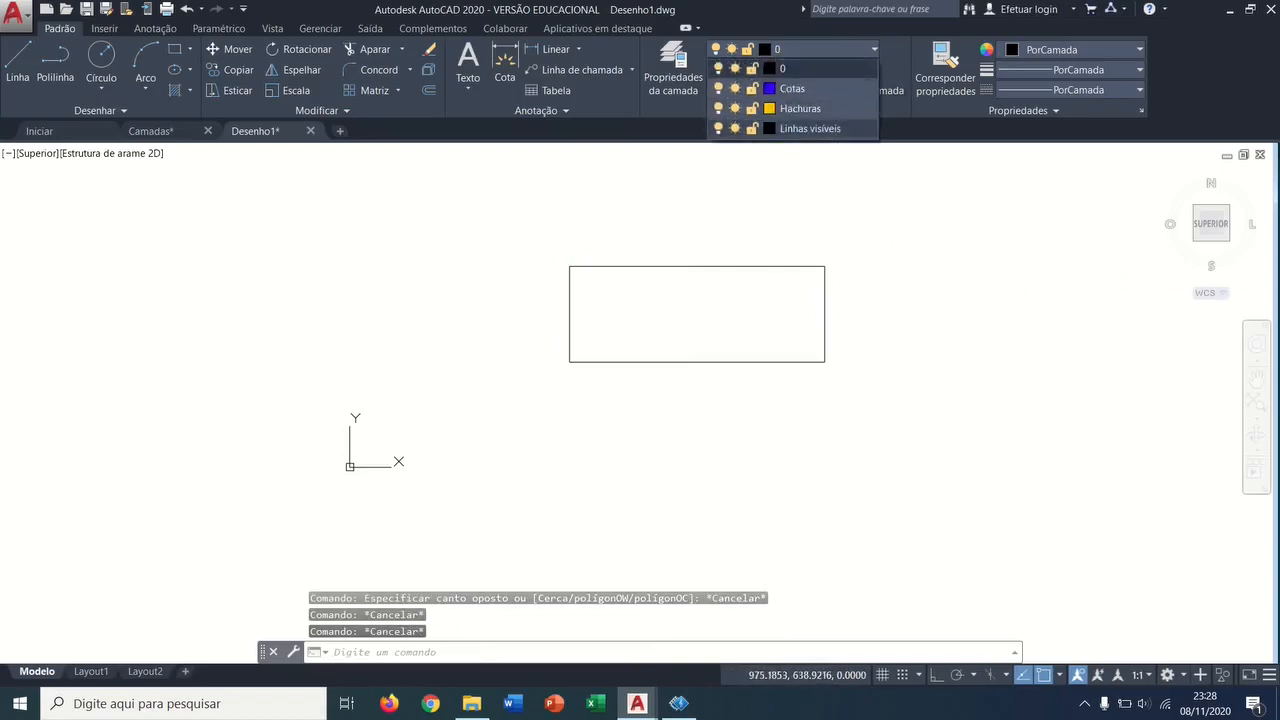
click(810, 128)
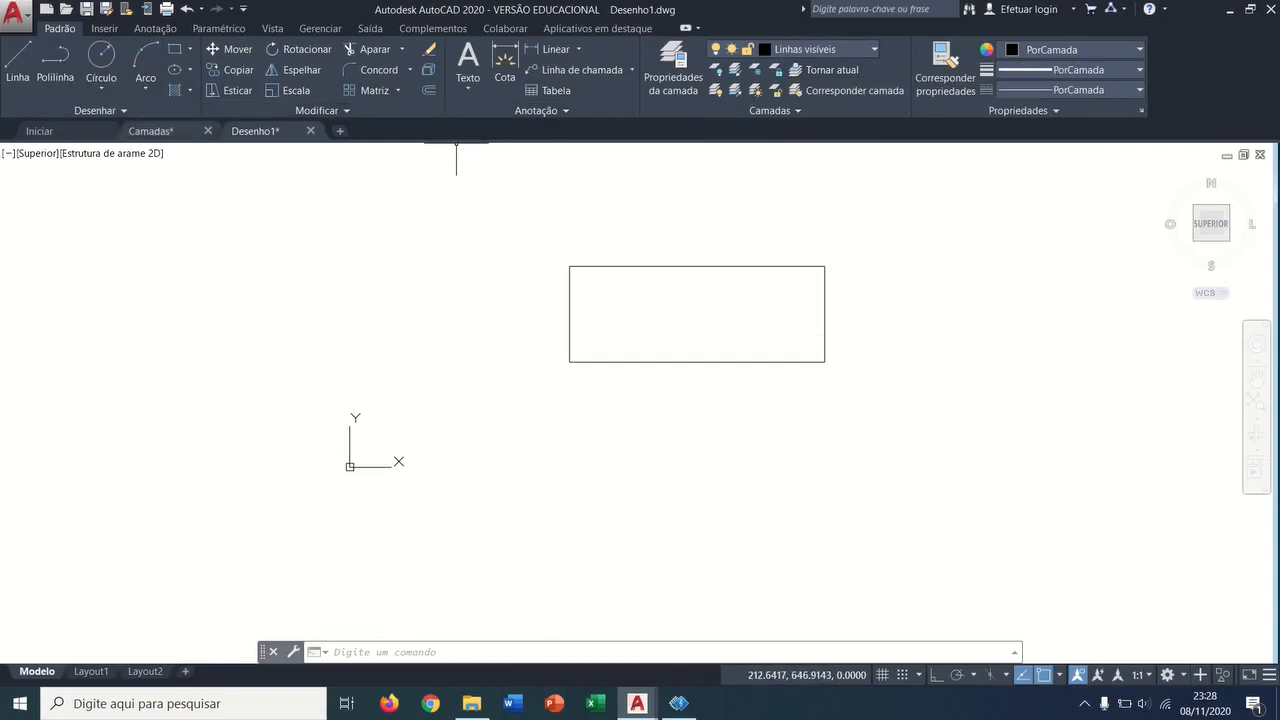
click(101, 58)
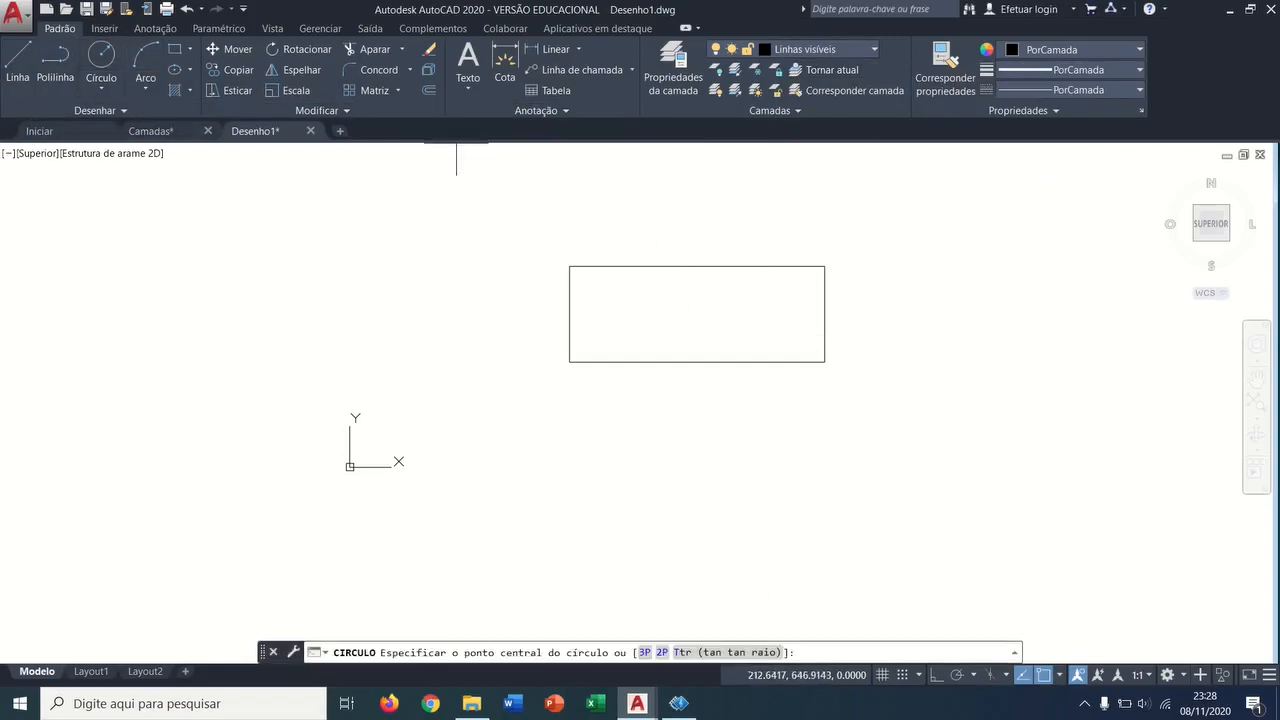
click(630, 315)
click(657, 322)
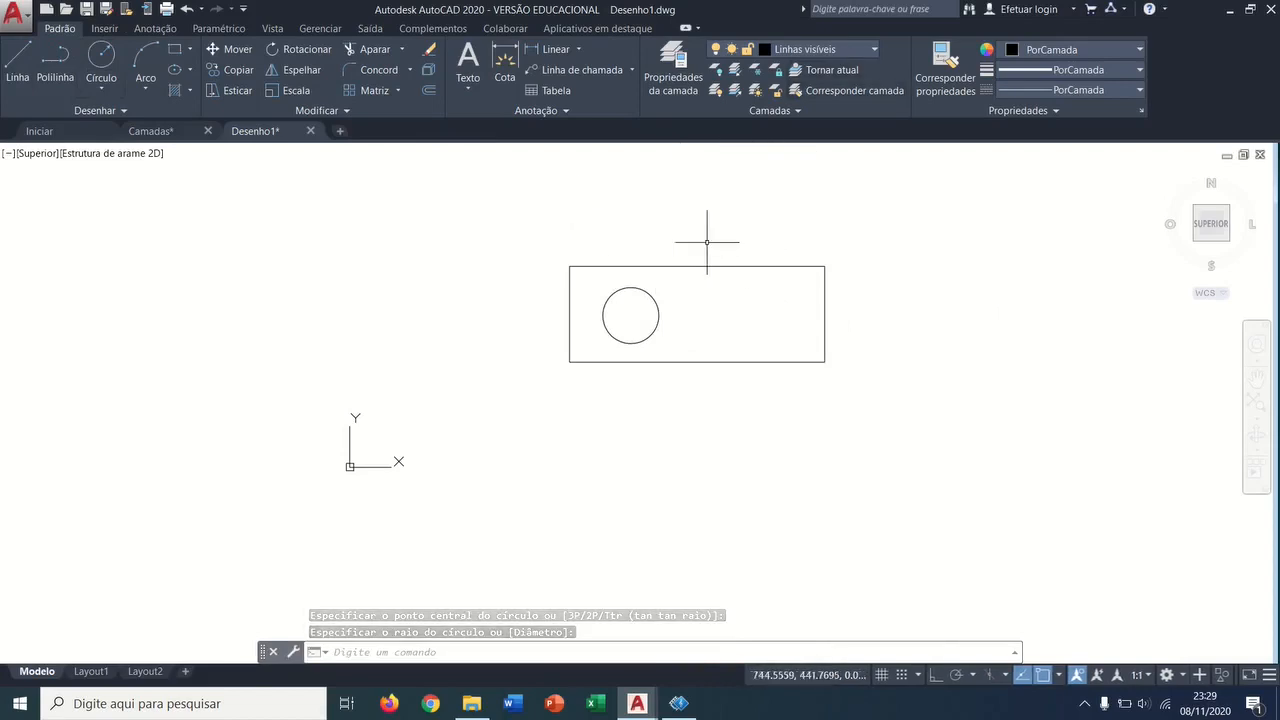
Step: Make "Hachuras" the current layer through the layer properties manager and close the manager
click(672, 65)
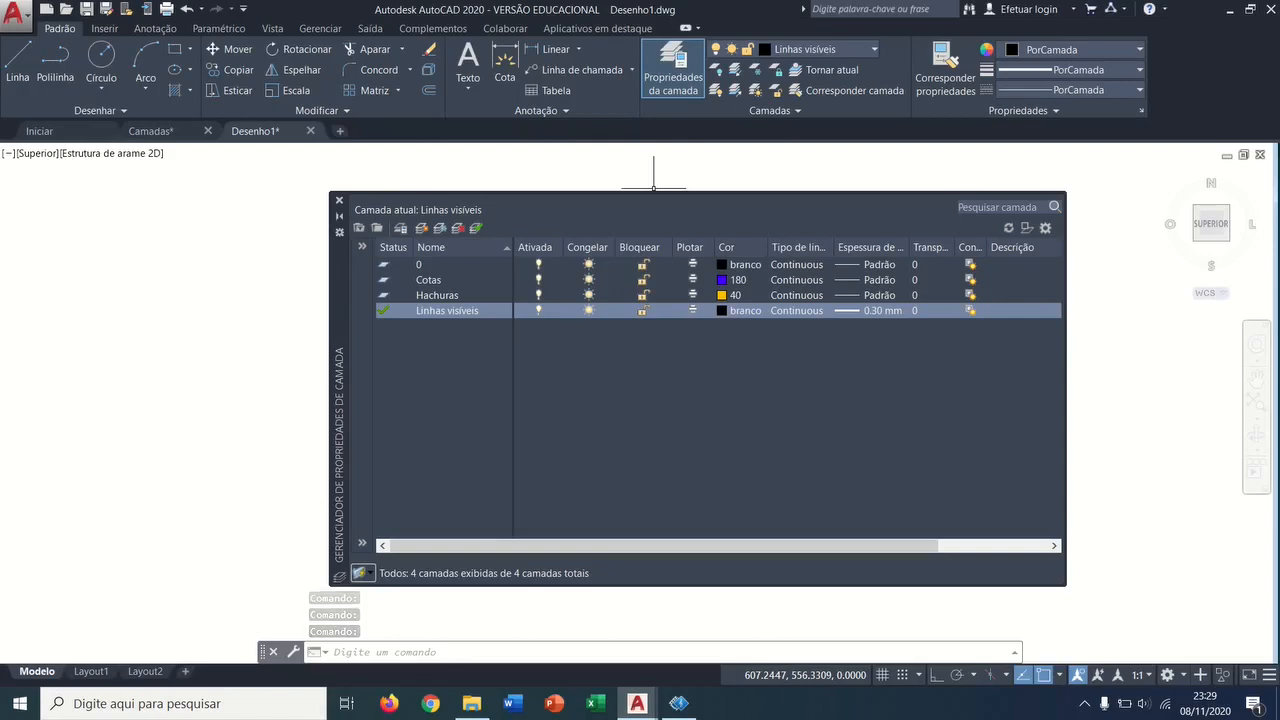
click(437, 295)
double_click(437, 295)
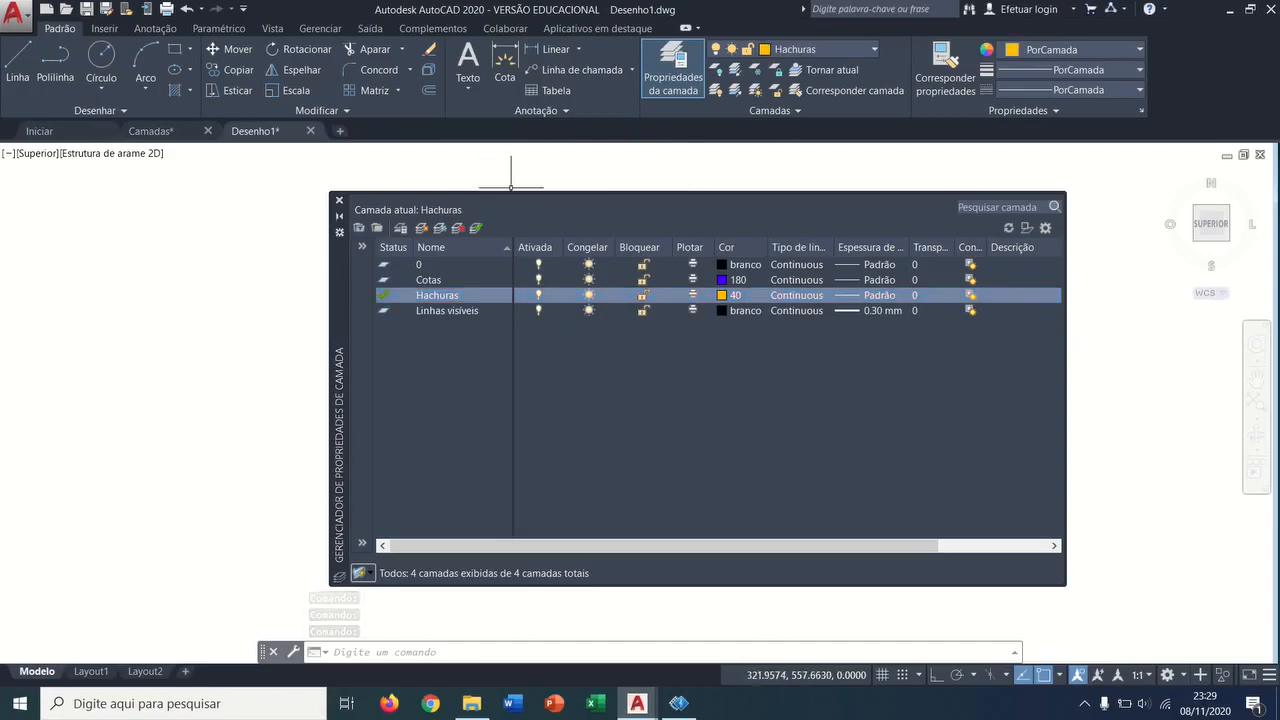
click(339, 200)
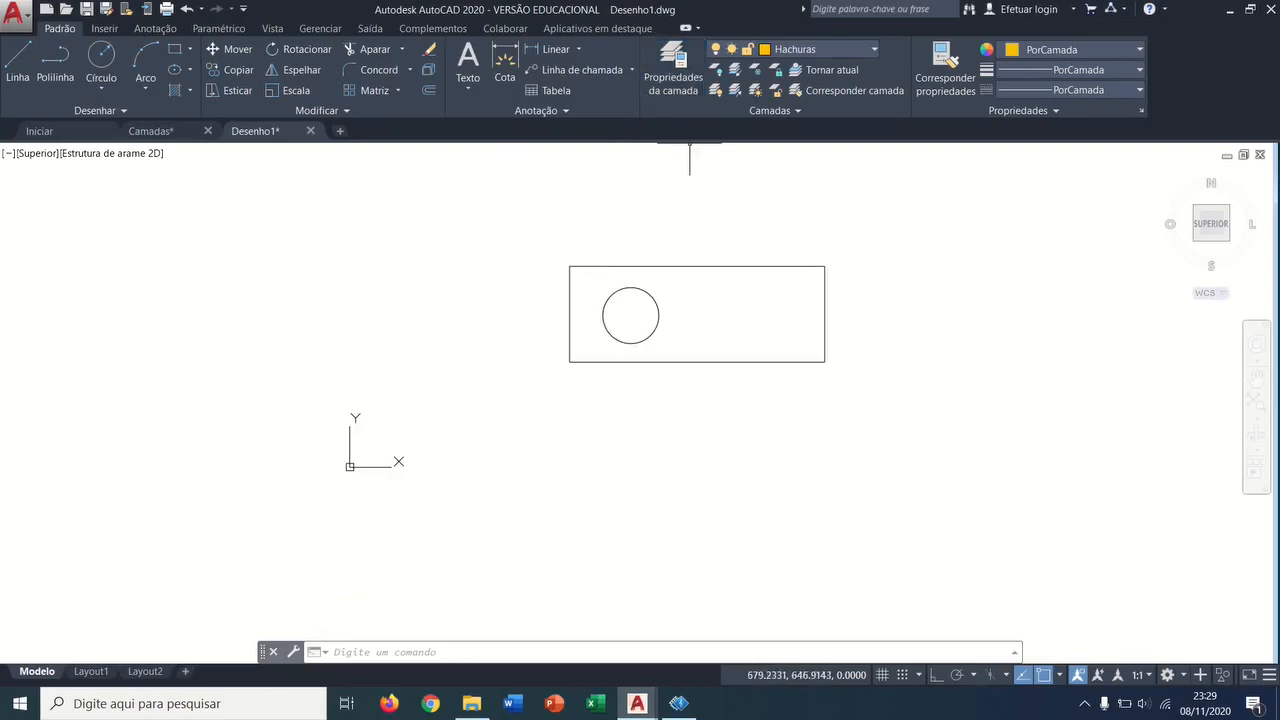
Step: Choose "Hachuras" as the current layer directly, without opening the layer properties manager
click(820, 49)
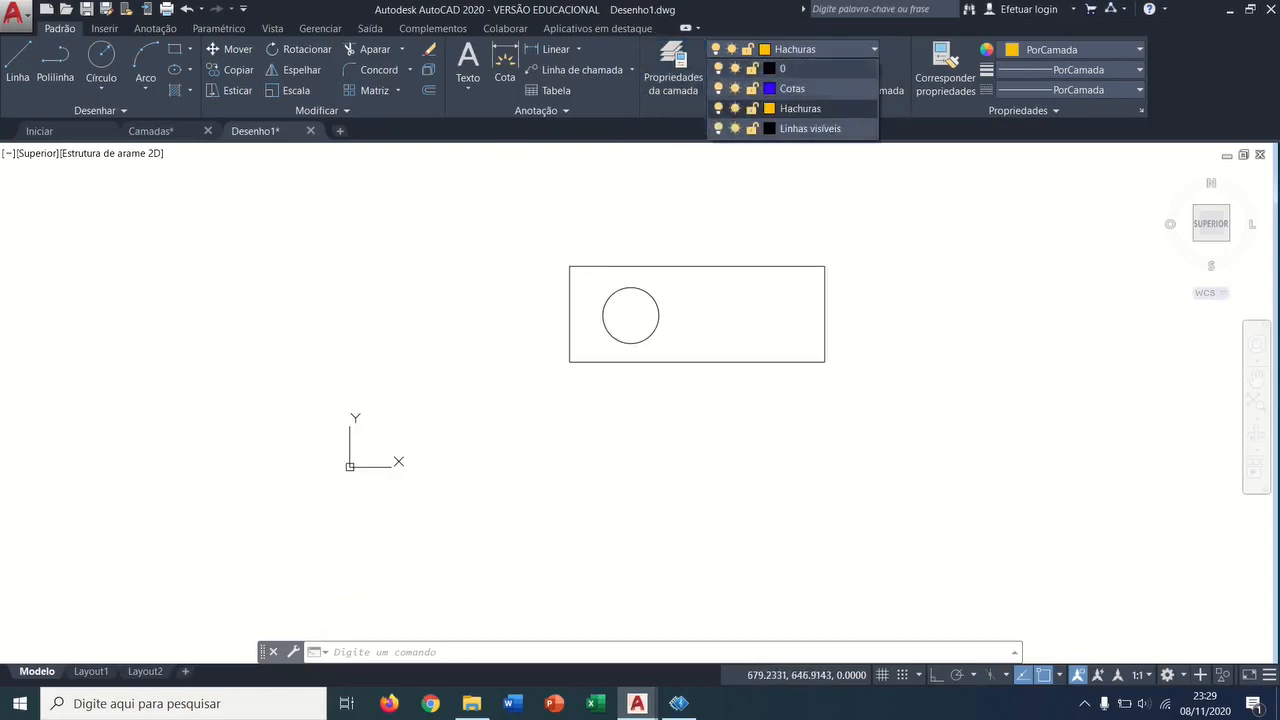
click(800, 108)
key(Escape)
key(Escape)
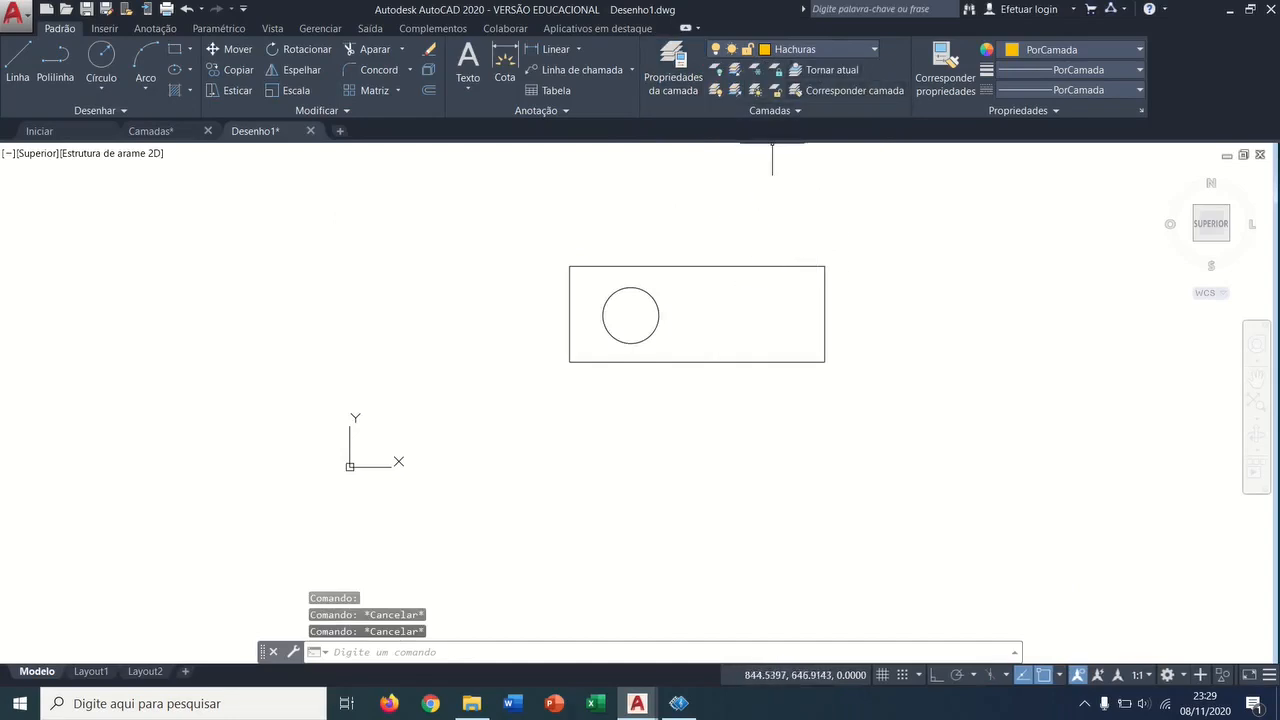
click(800, 49)
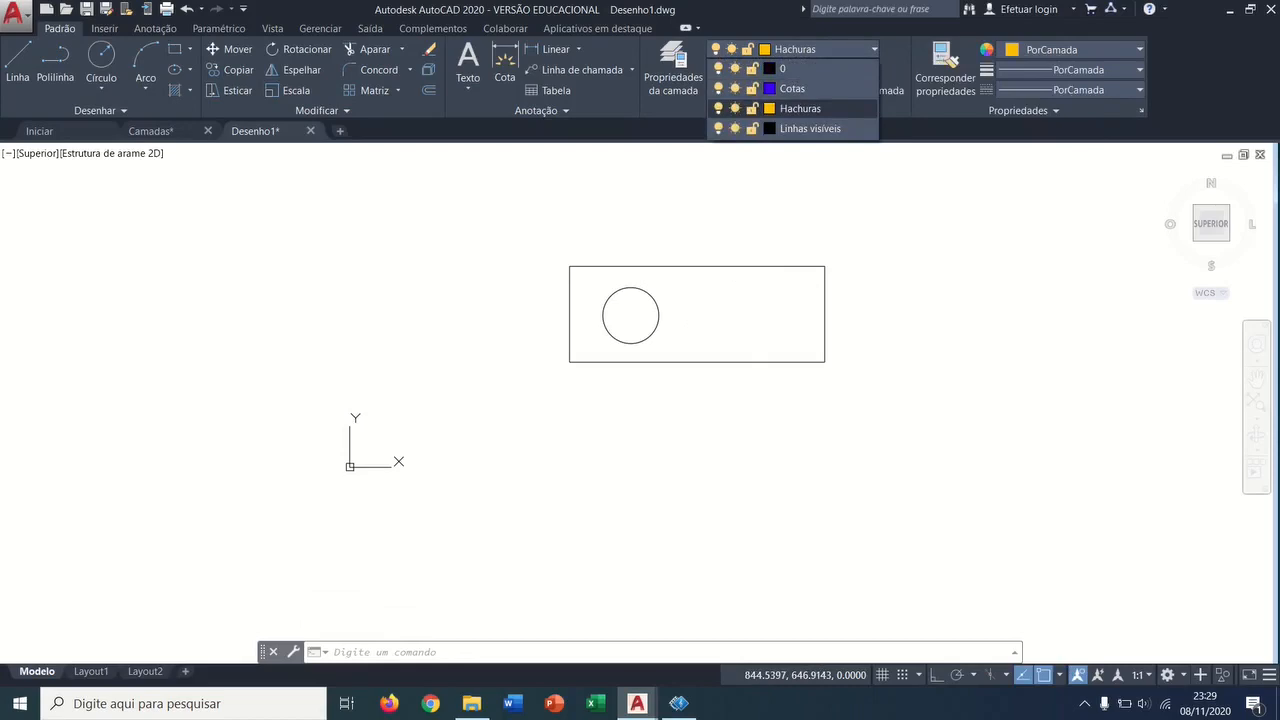
click(800, 108)
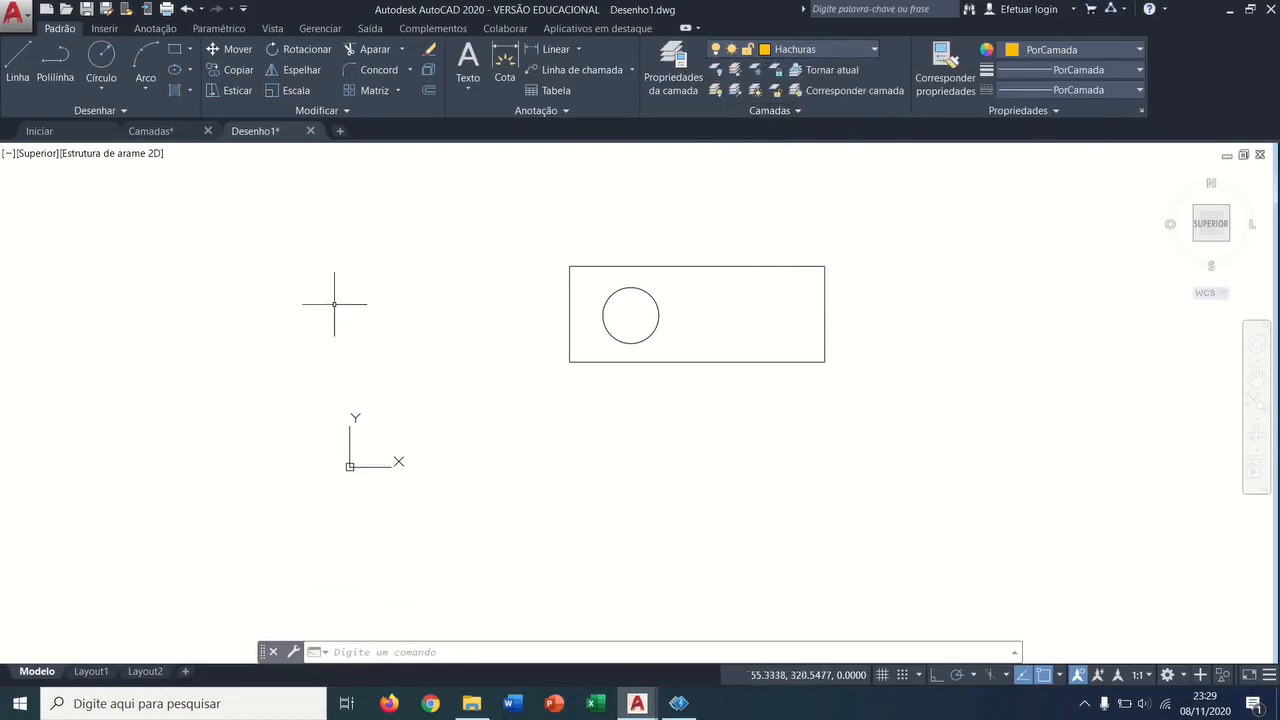
Step: Make layer 0 the current layer and leave no object selected
click(800, 49)
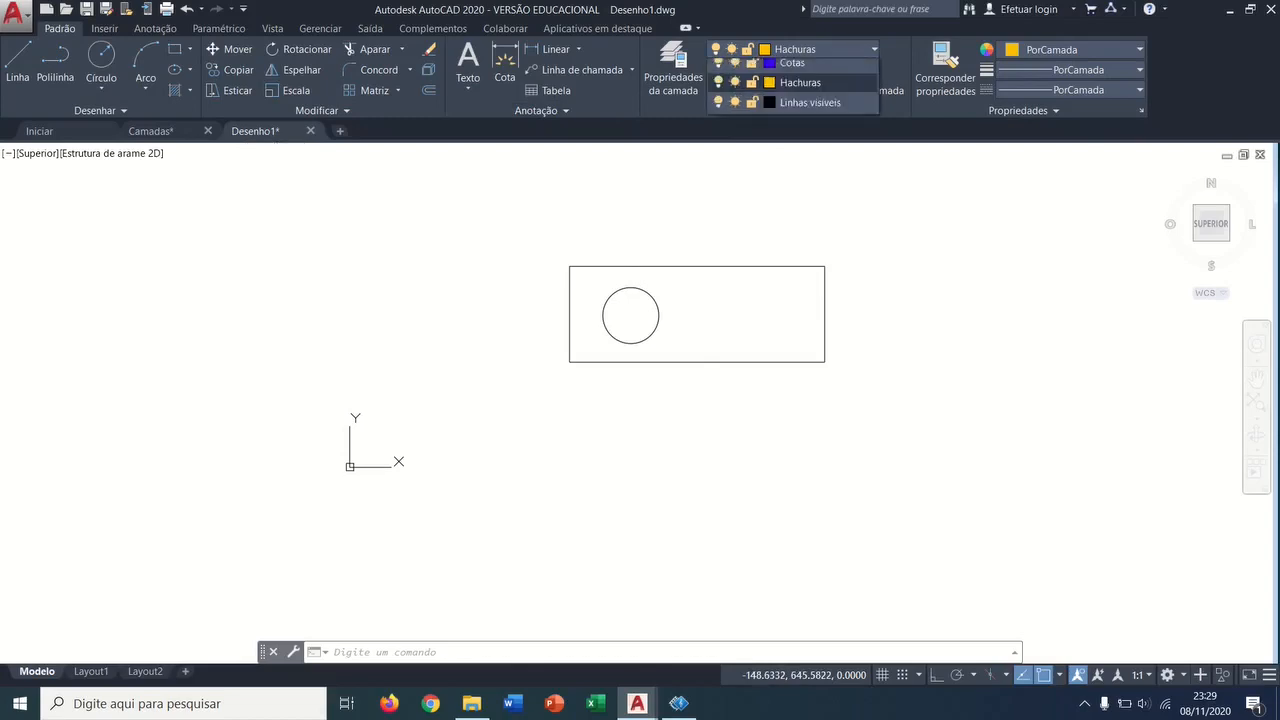
click(790, 68)
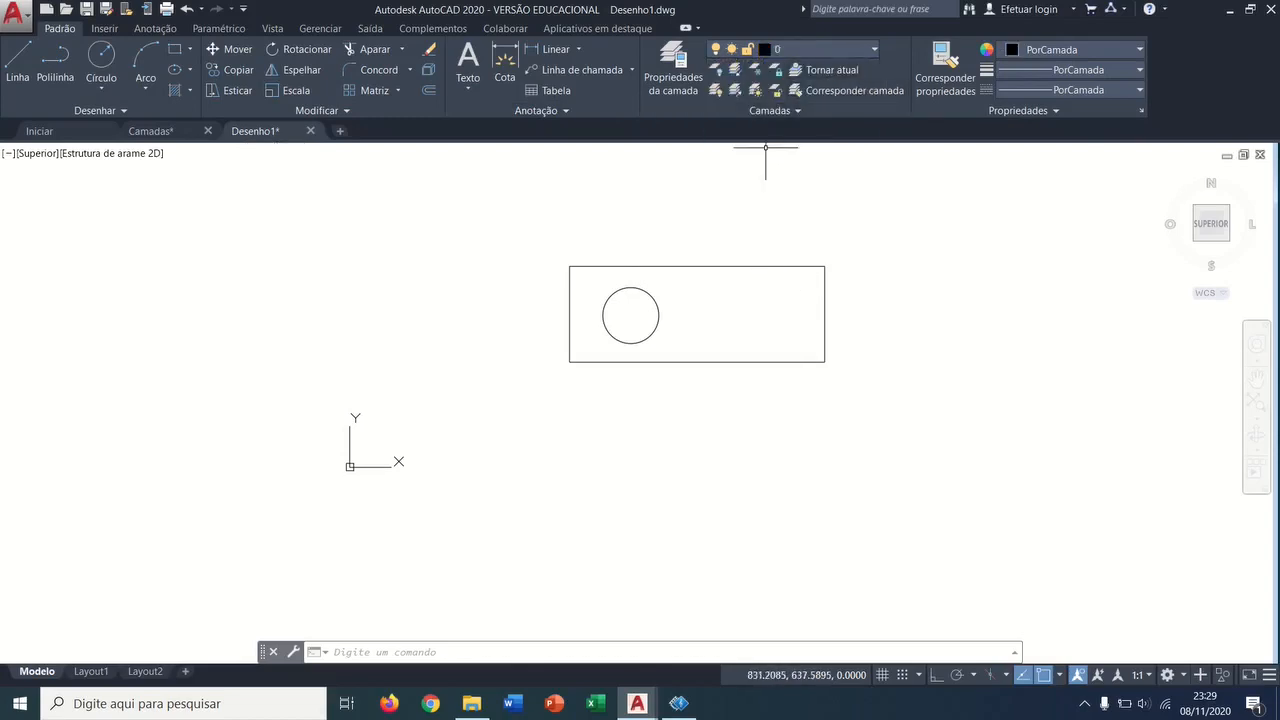
click(817, 289)
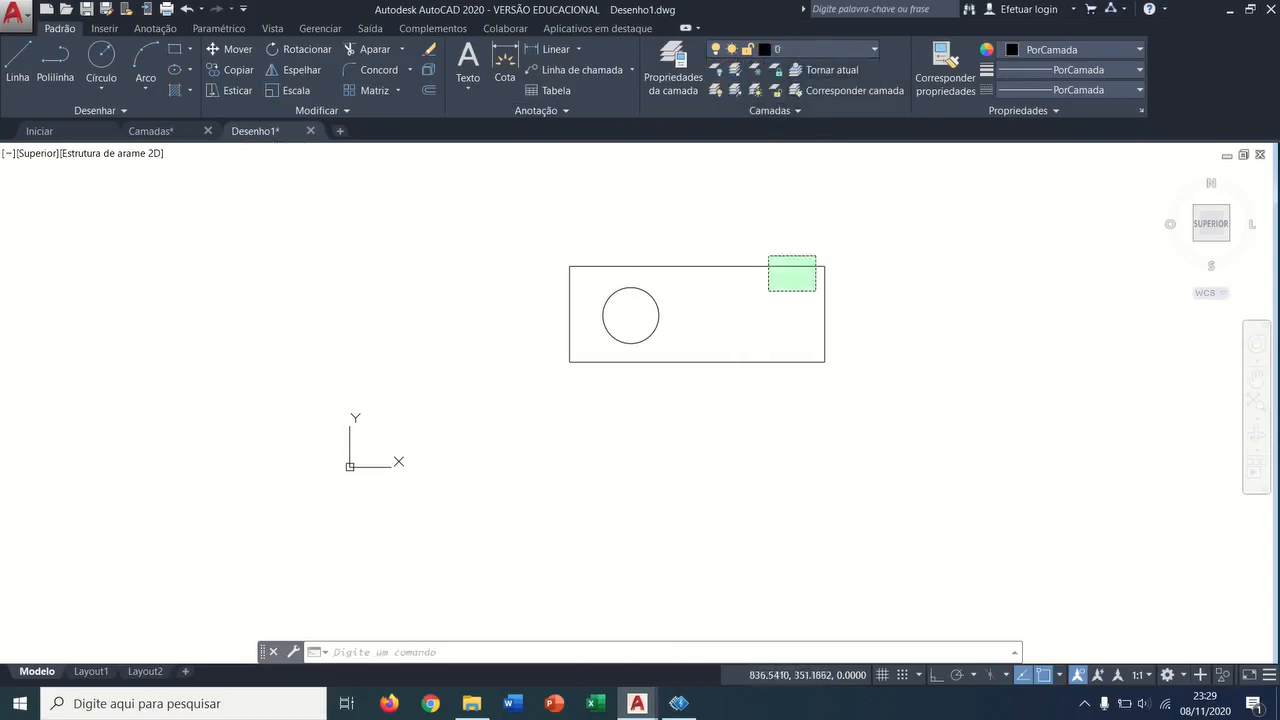
click(766, 254)
key(Escape)
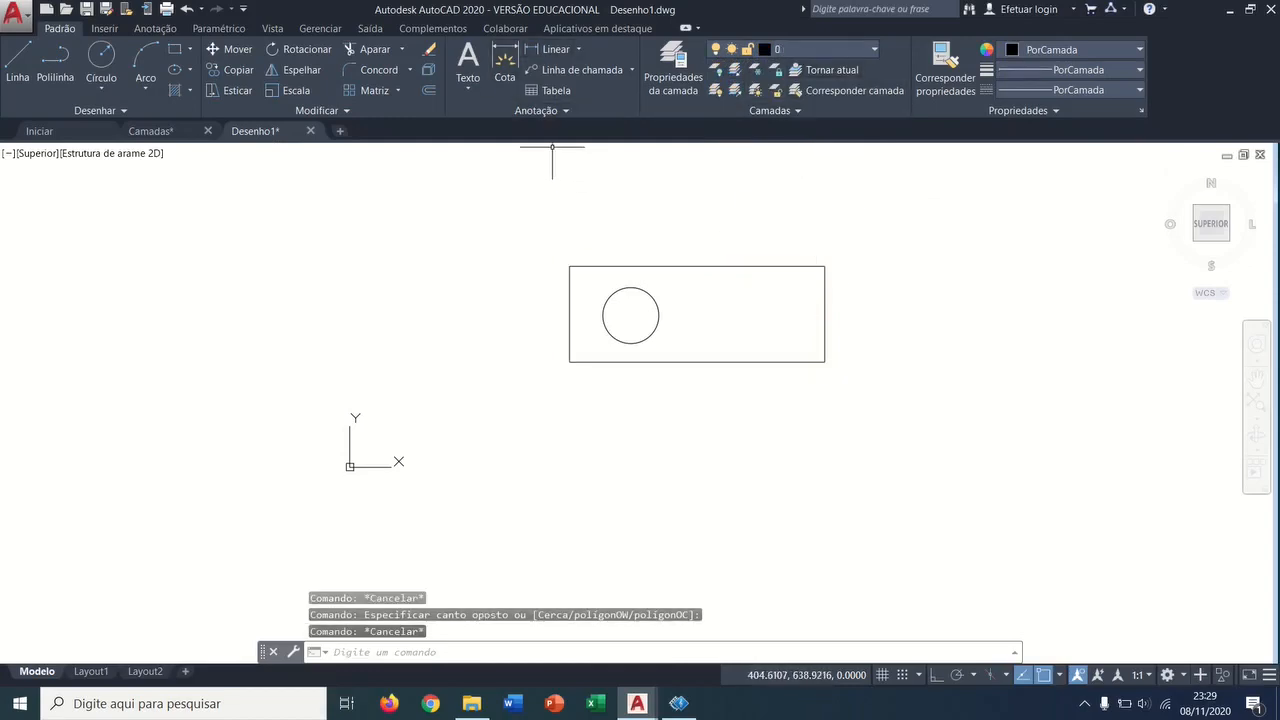
Step: Add a linear dimension to the rectangle's bottom edge, placing the dimension line a short distance below it
click(555, 49)
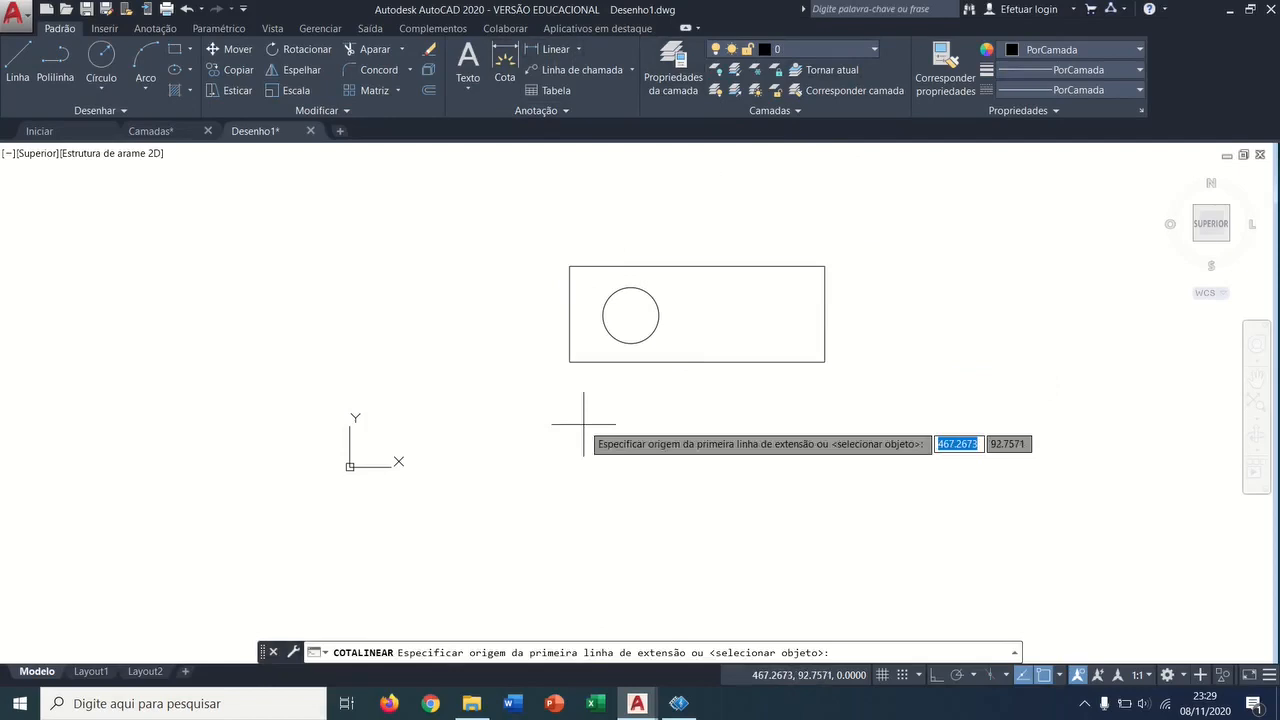
click(570, 362)
click(825, 362)
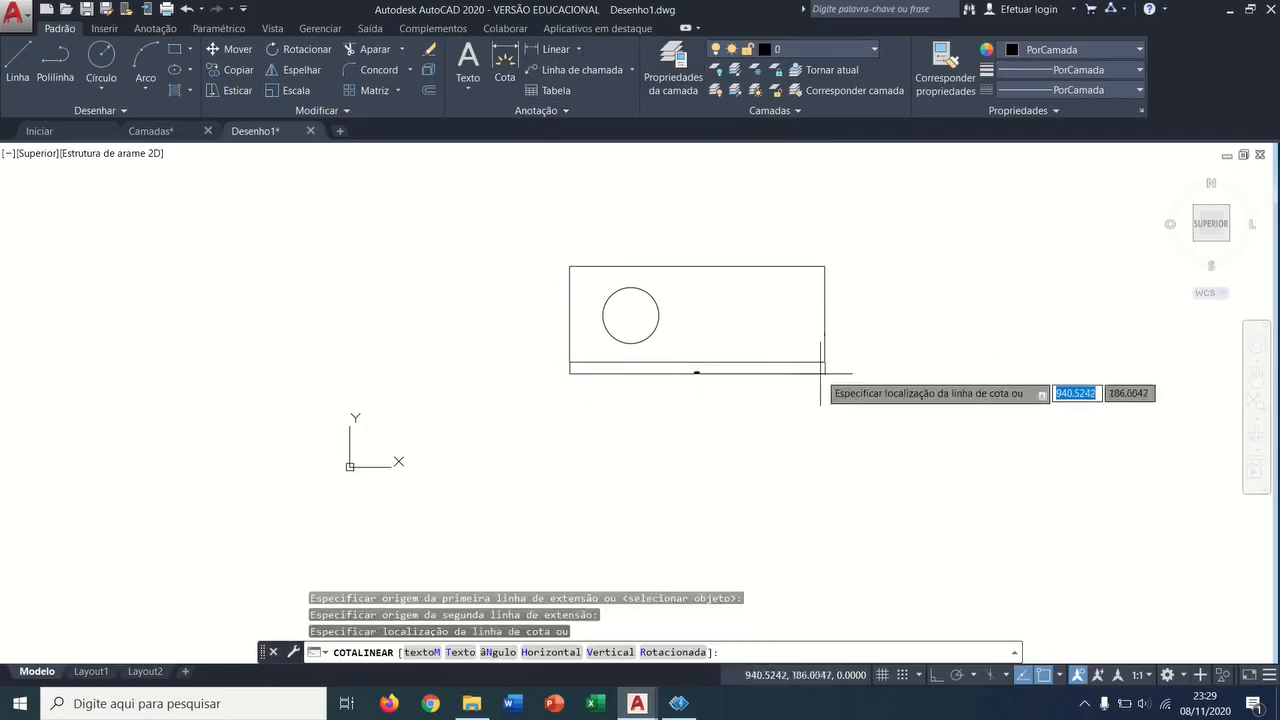
click(813, 383)
scroll(763, 409, up, 6)
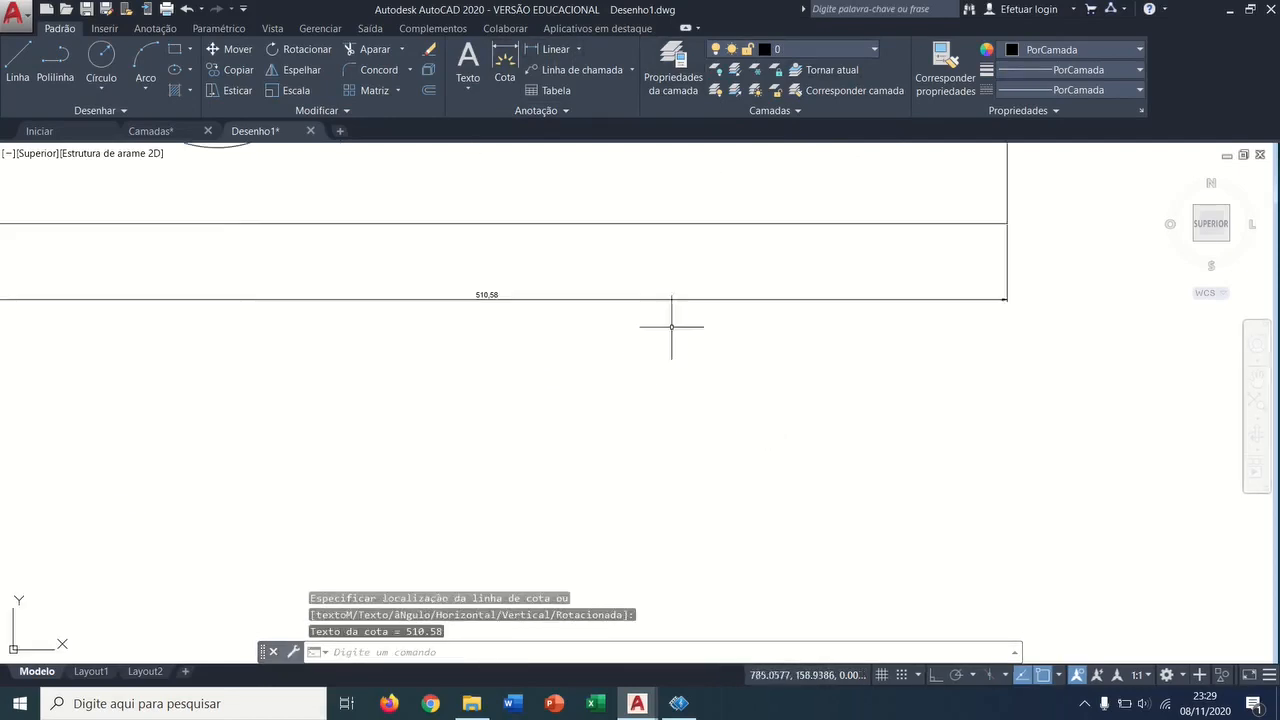
middle_drag(526, 365, 736, 435)
scroll(762, 470, down, 4)
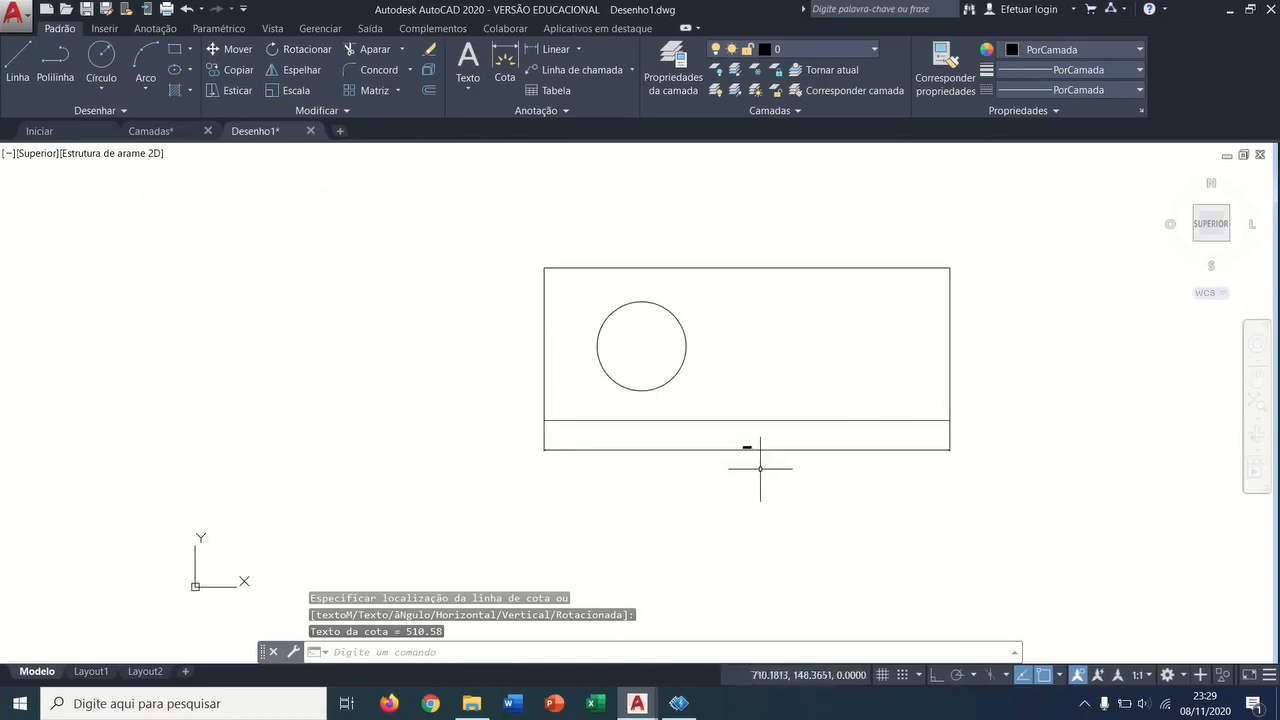
Step: Assign the linear dimension below the rectangle to the "Cotas" layer and clear the selection
scroll(762, 470, up, 2)
click(752, 412)
click(694, 503)
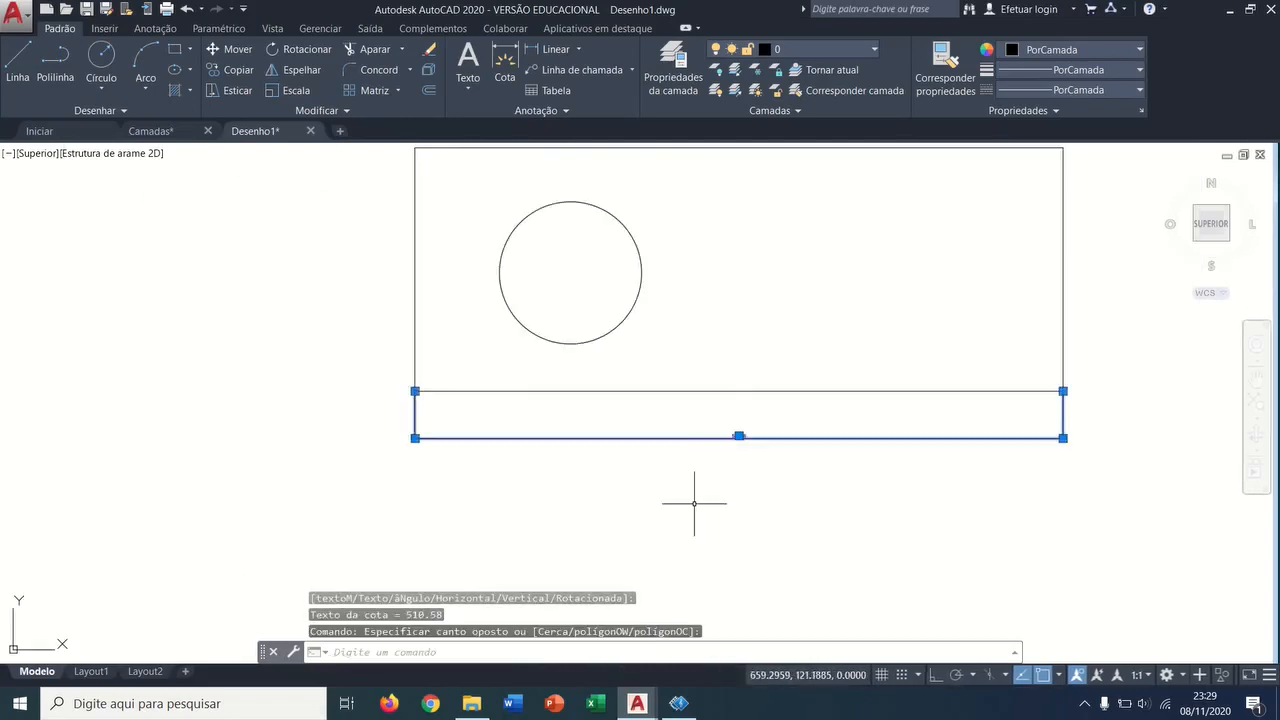
click(830, 49)
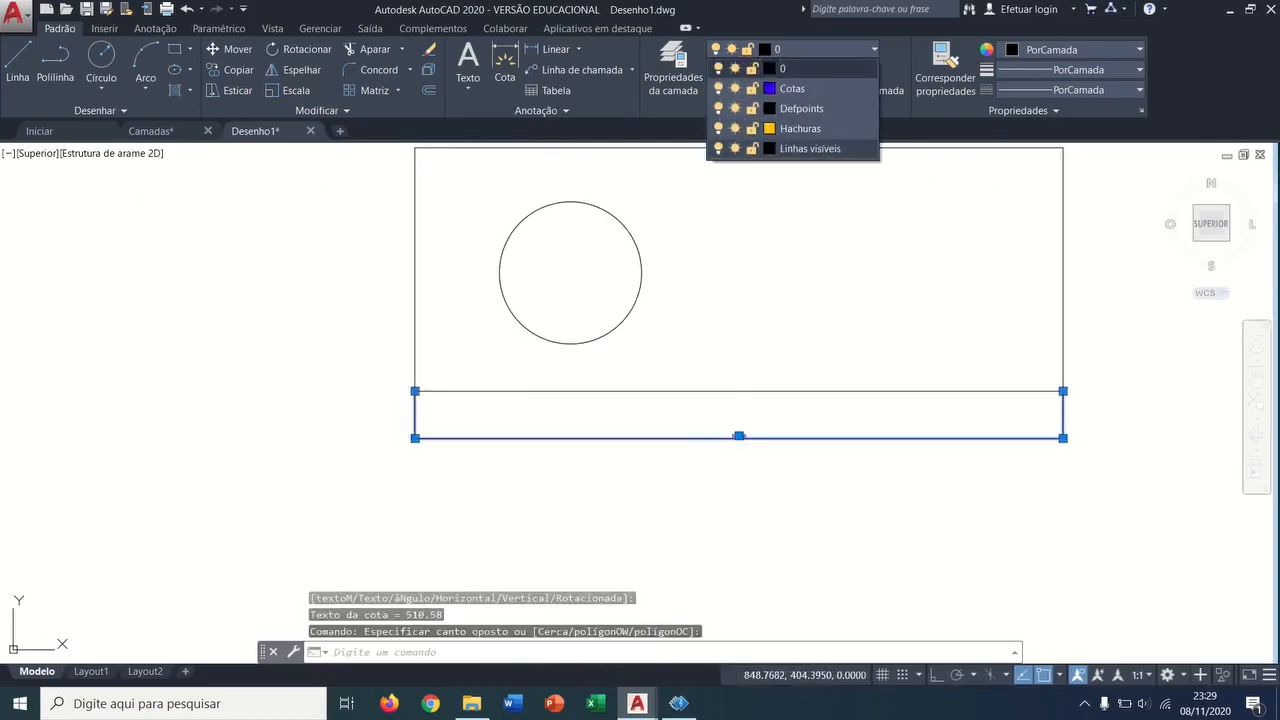
key(Escape)
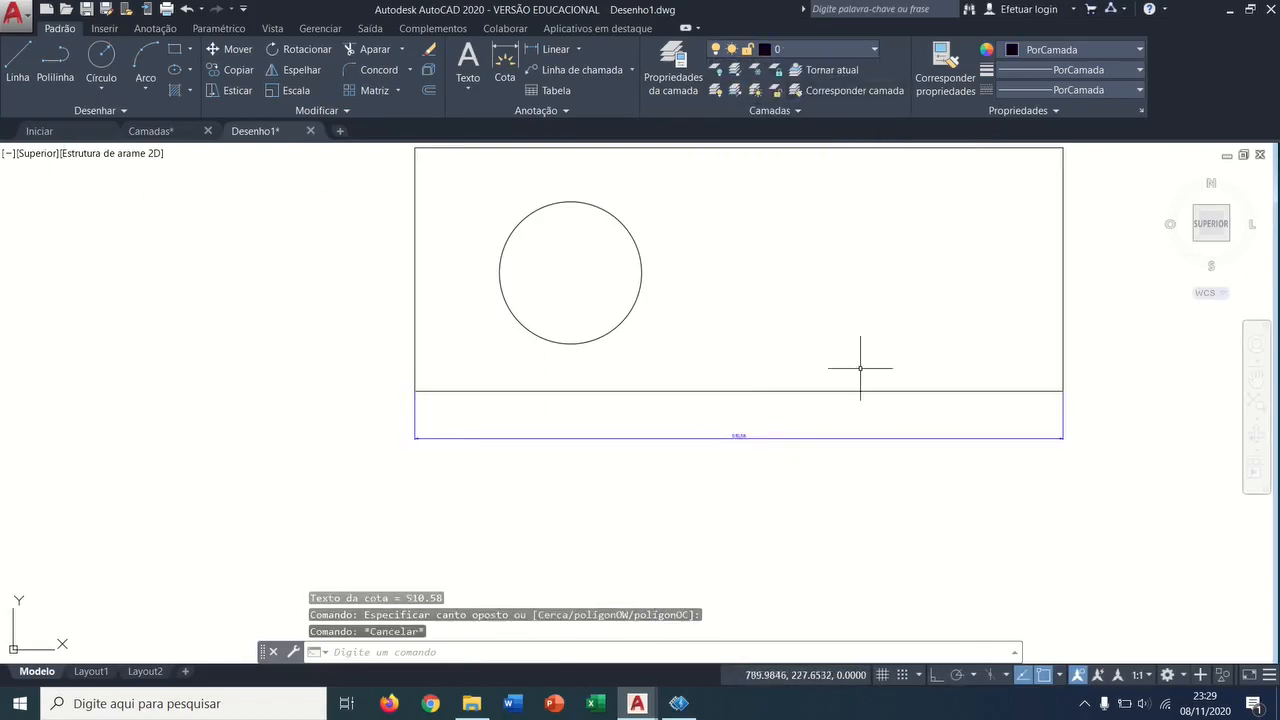
scroll(835, 362, up, 1)
scroll(828, 337, down, 2)
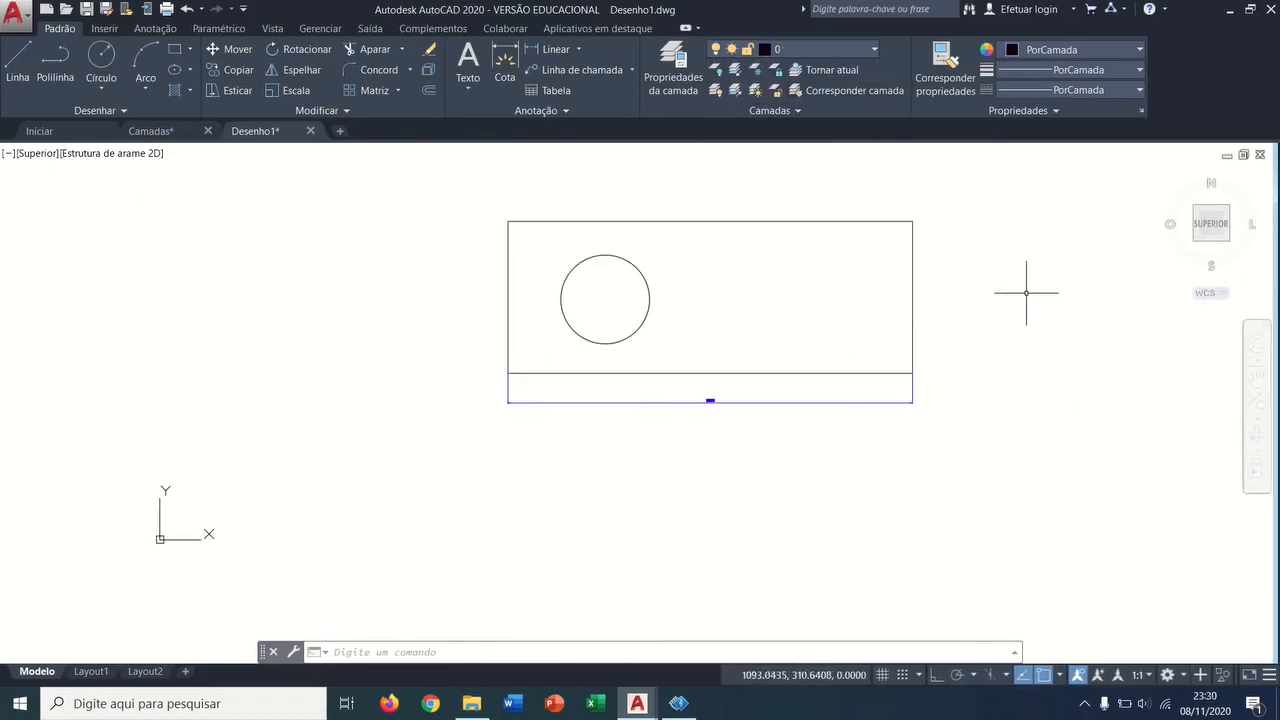
middle_drag(1026, 293, 935, 333)
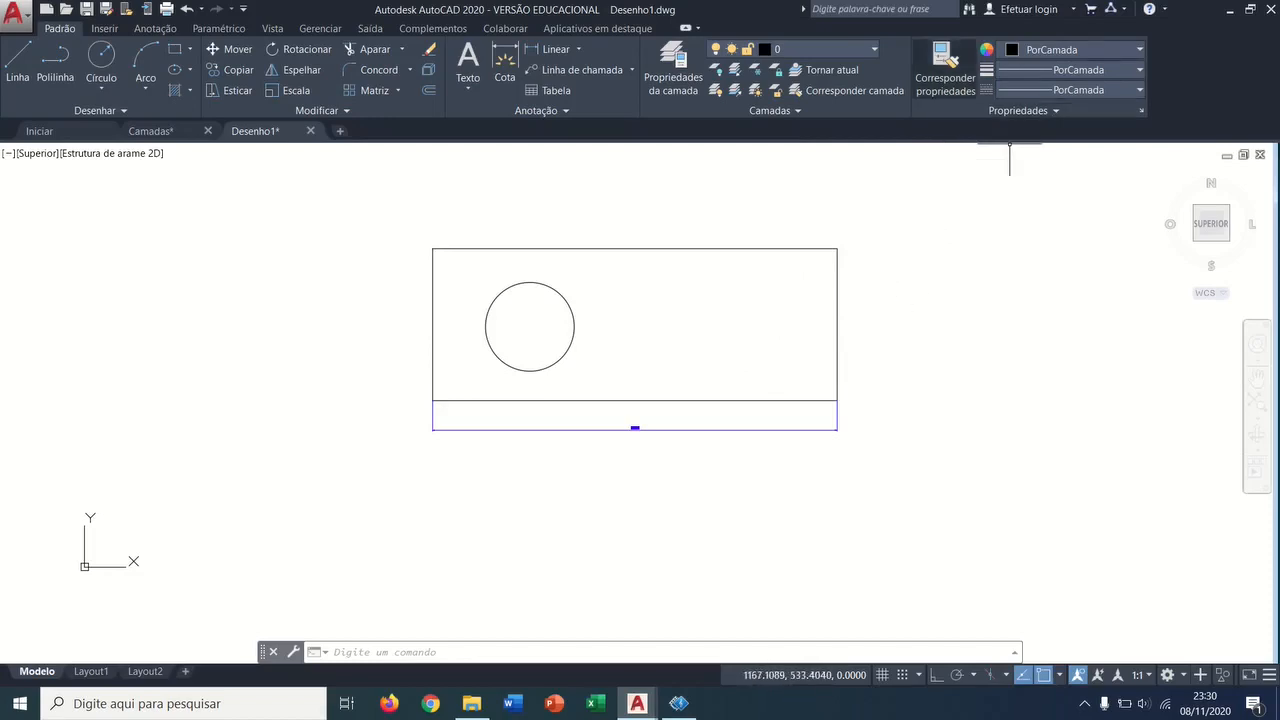
Step: With "Hachuras" as current layer and the object colour overridden to Vermelho, draw a circle to the right of the rectangle
click(730, 49)
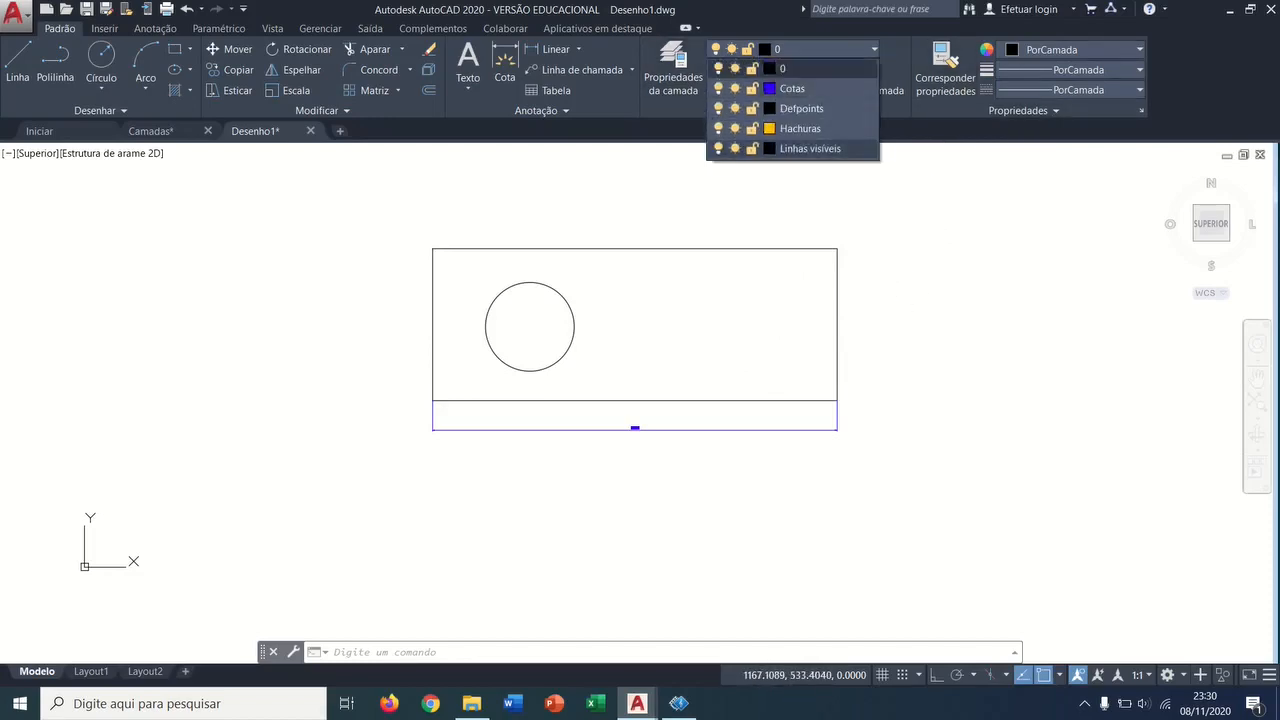
click(800, 128)
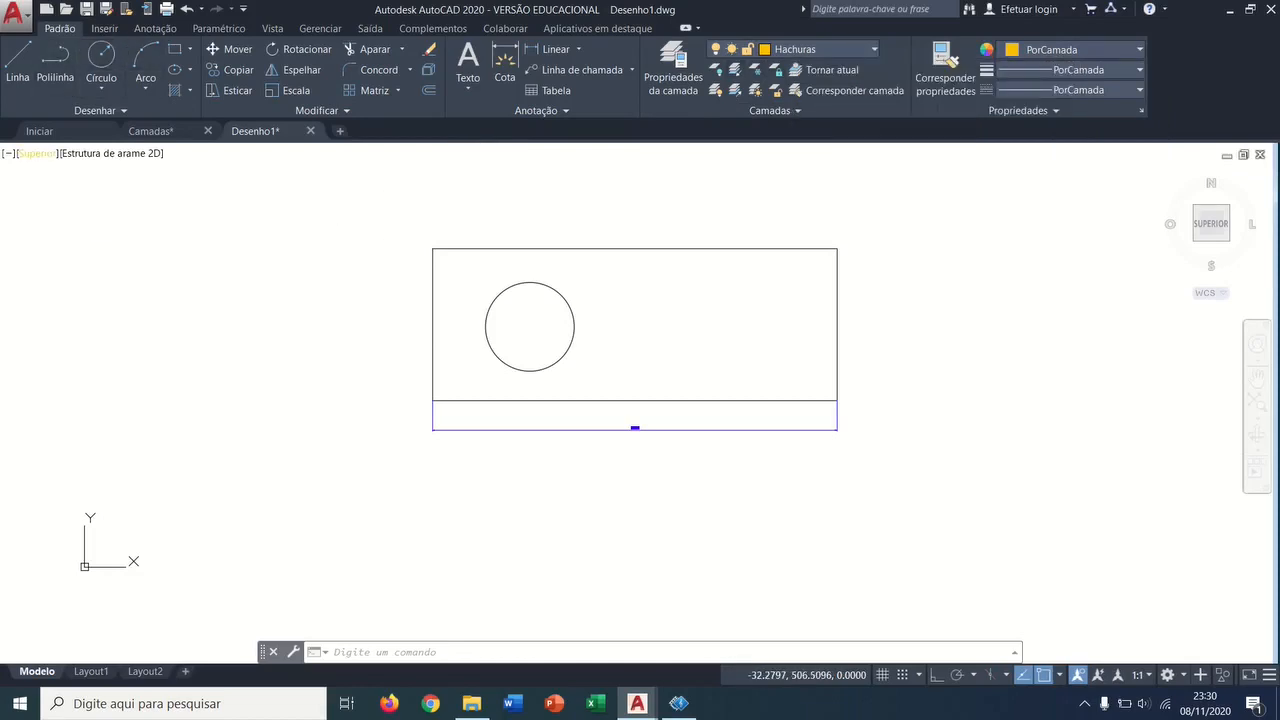
click(1075, 49)
click(1008, 219)
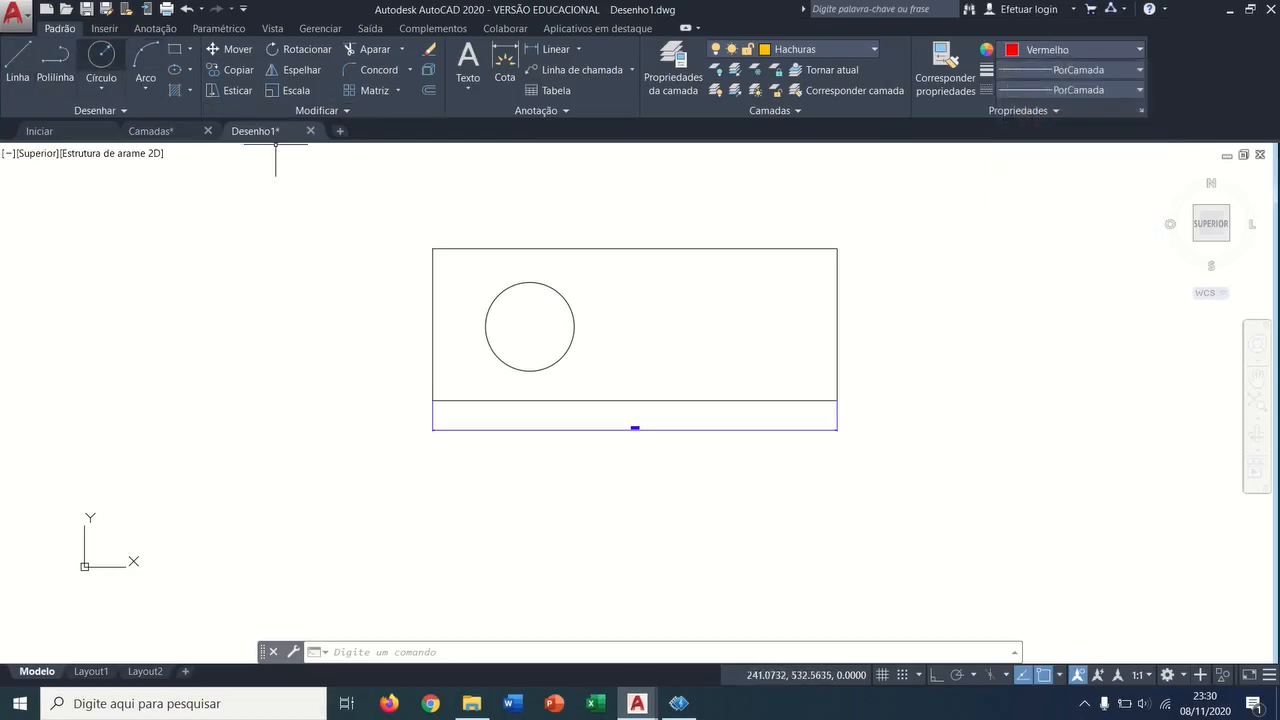
click(101, 55)
click(941, 298)
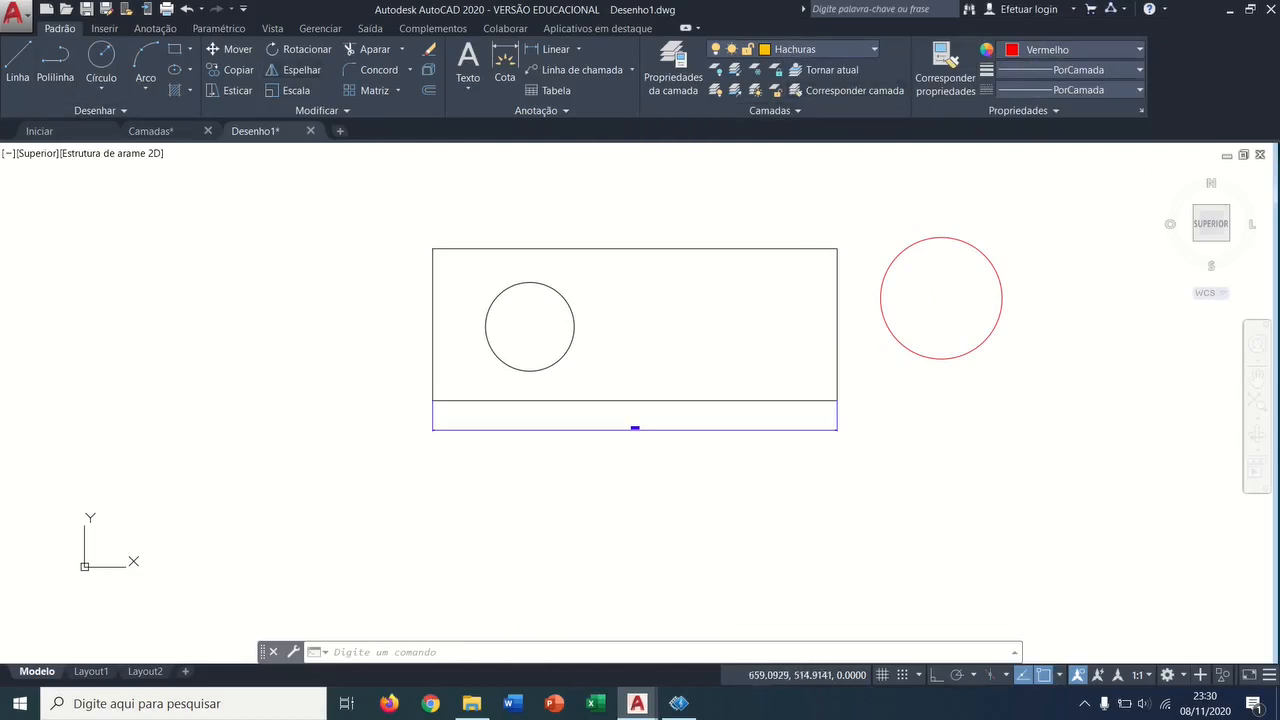
Step: Set the object colour back to PorCamada and draw another circle below the red one
click(1070, 49)
click(1053, 71)
click(101, 58)
click(940, 460)
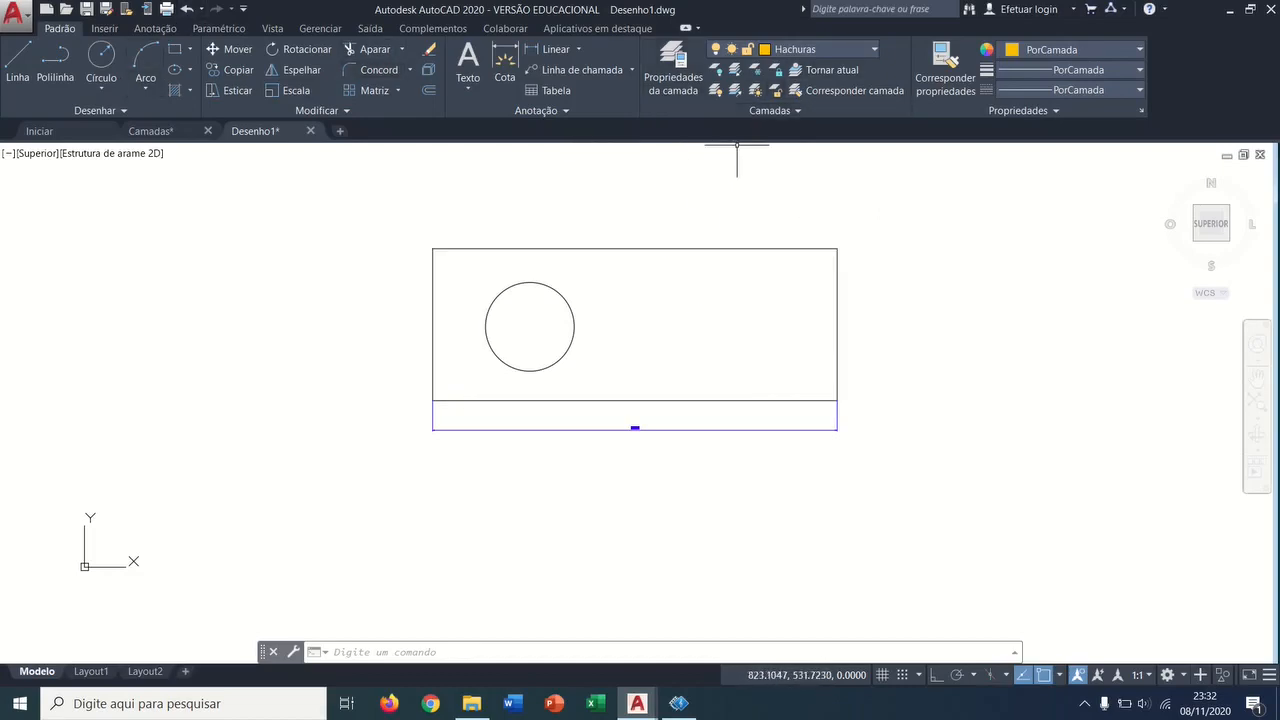
Step: With "Hachuras" as the current layer, hatch the rectangle around the circle with pattern ANSI31 at scale 10
click(815, 49)
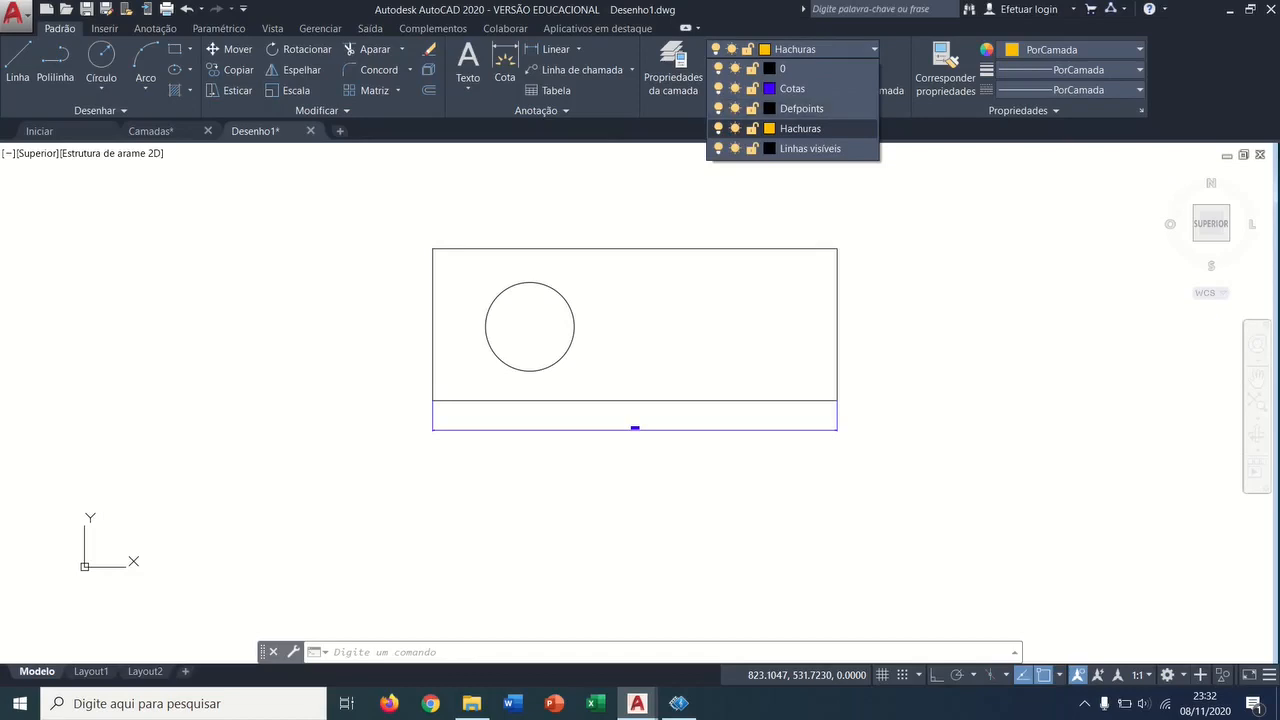
click(800, 128)
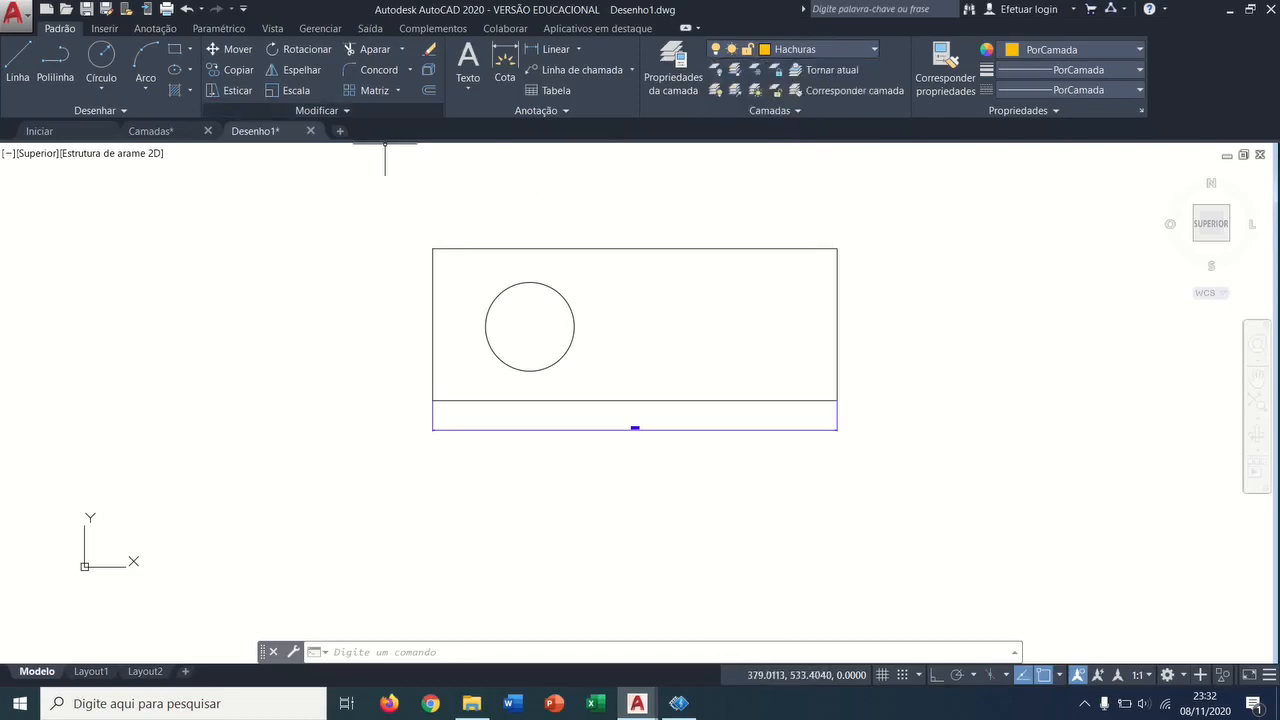
click(175, 90)
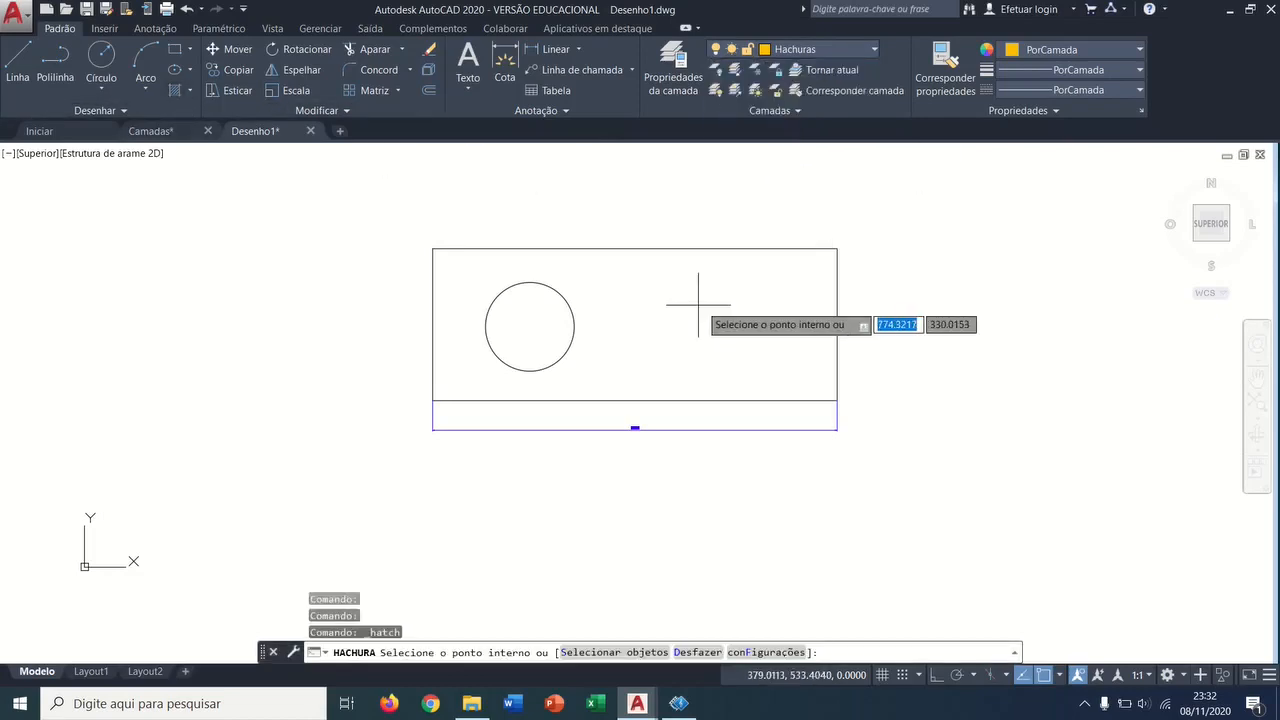
click(316, 68)
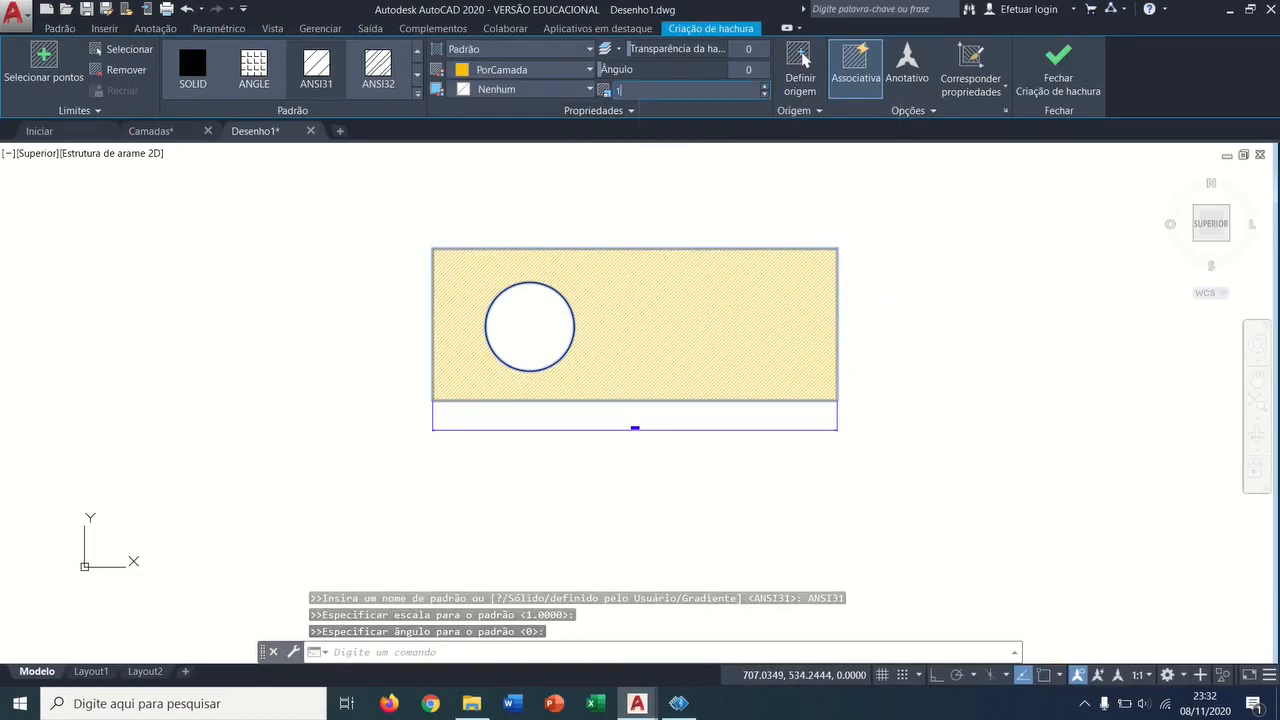
text(10)
key(Return)
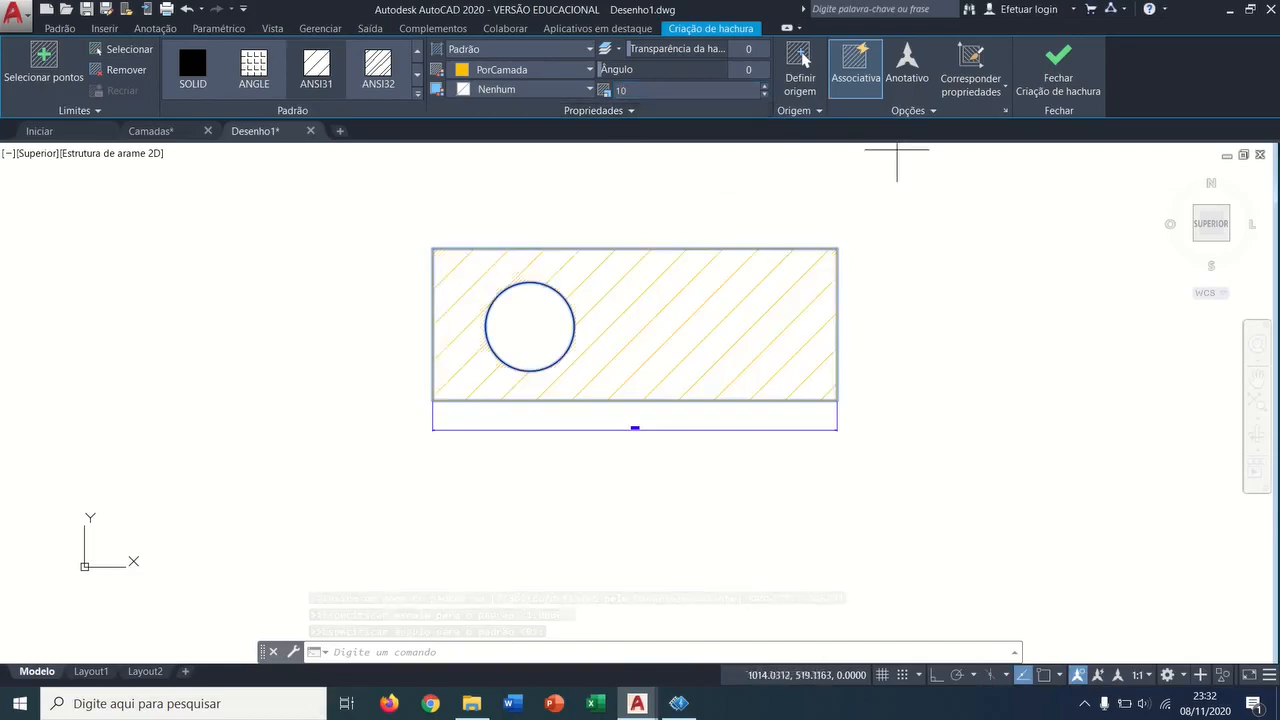
key(Escape)
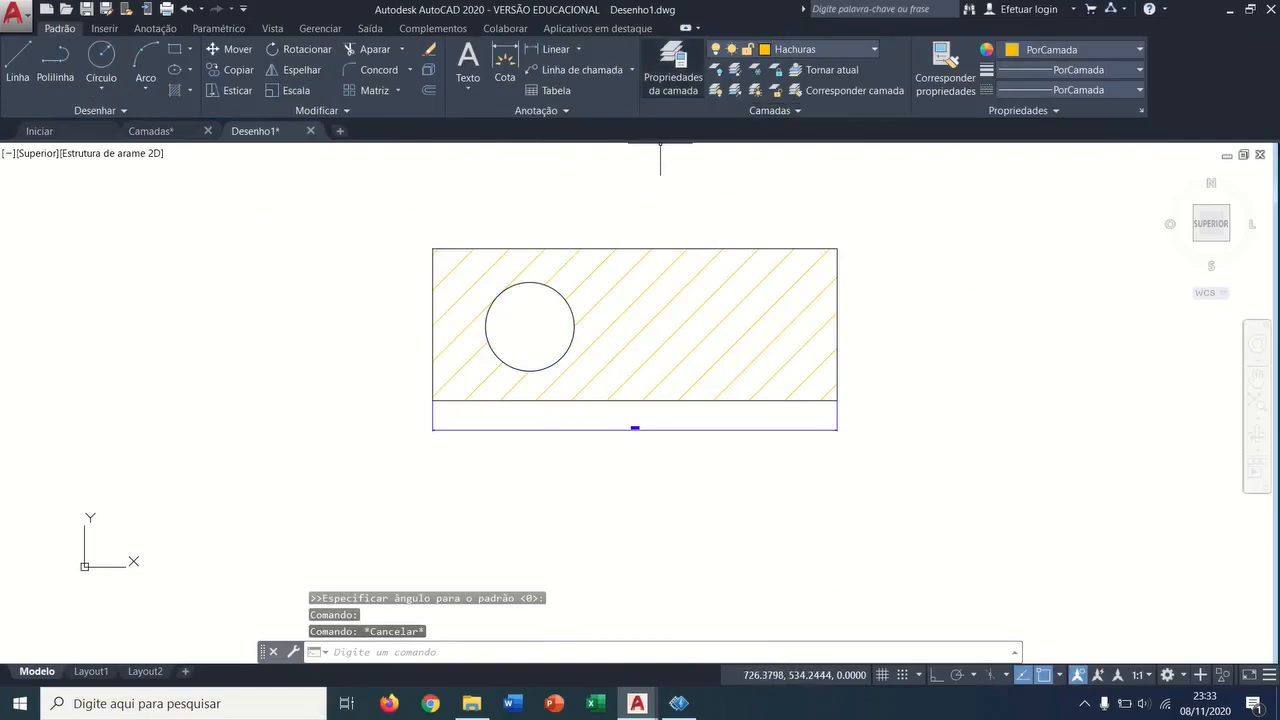
Step: Turn off plotting for the "Hachuras" layer in the layer properties manager and close the manager
click(673, 70)
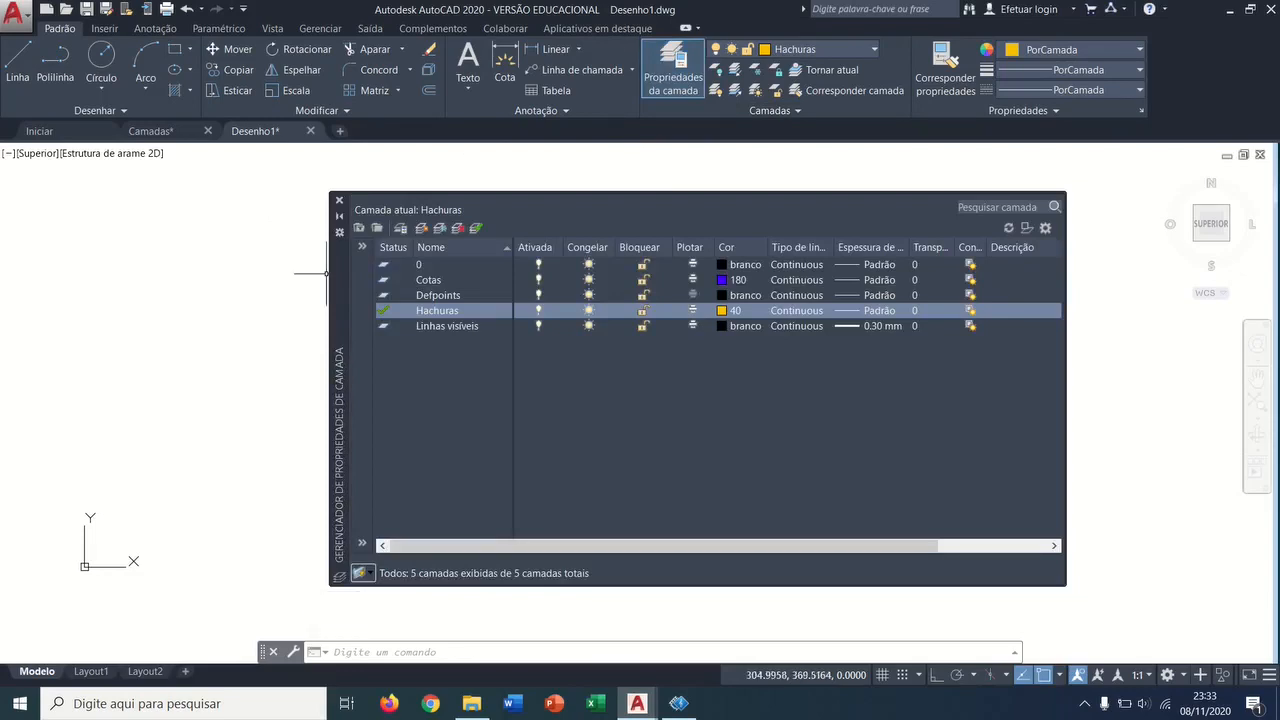
click(692, 310)
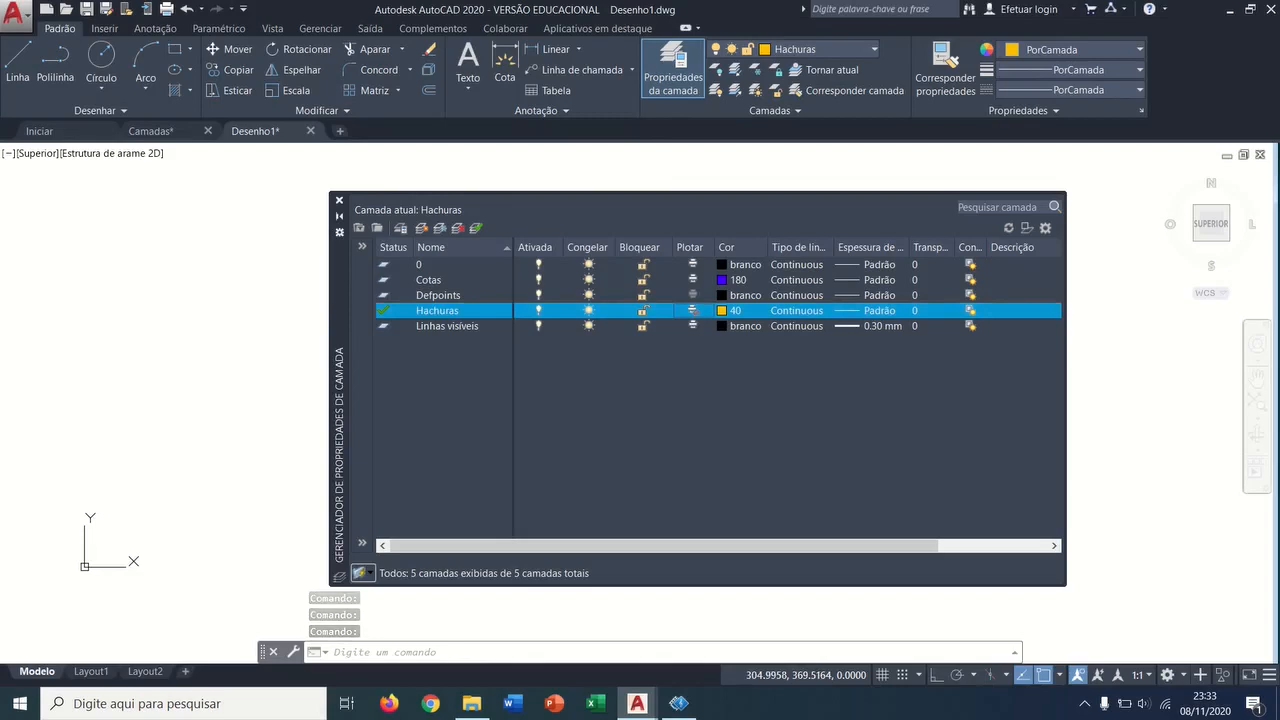
click(339, 200)
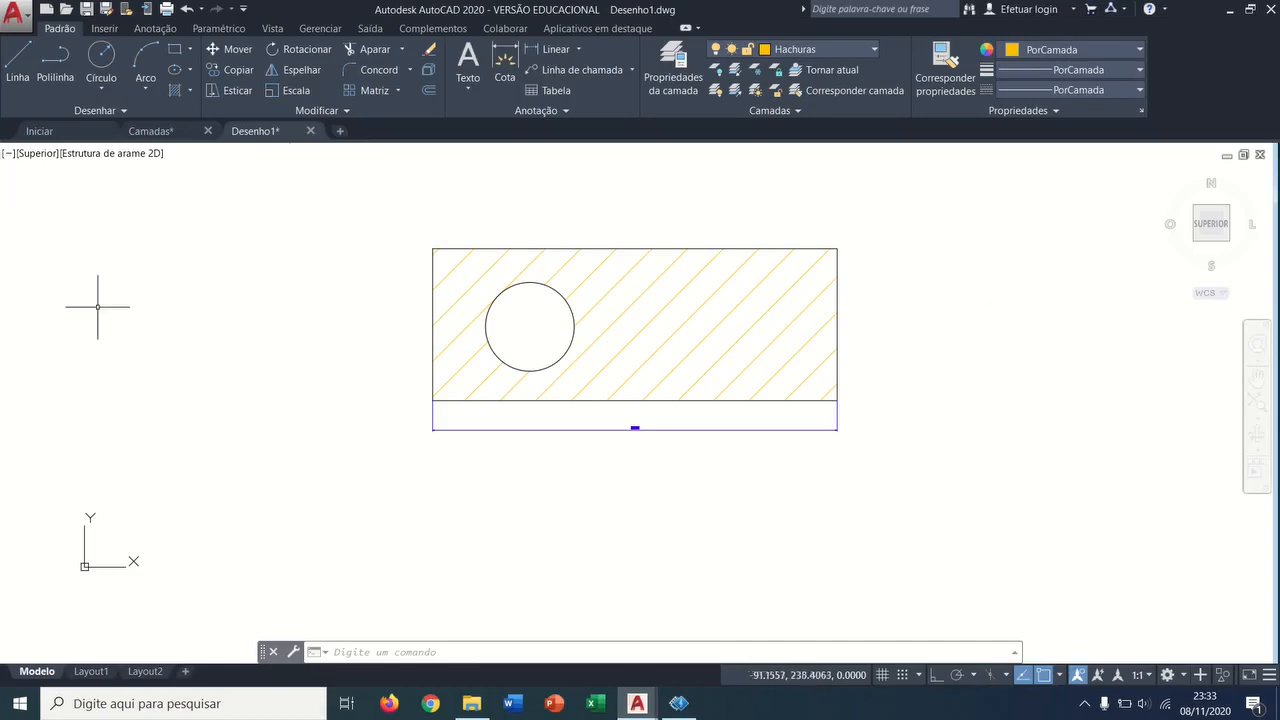
Step: Start a plot of the model with HP DeskJet 5820 series (Rede) as the printer, moving the dialog off the drawing
click(15, 14)
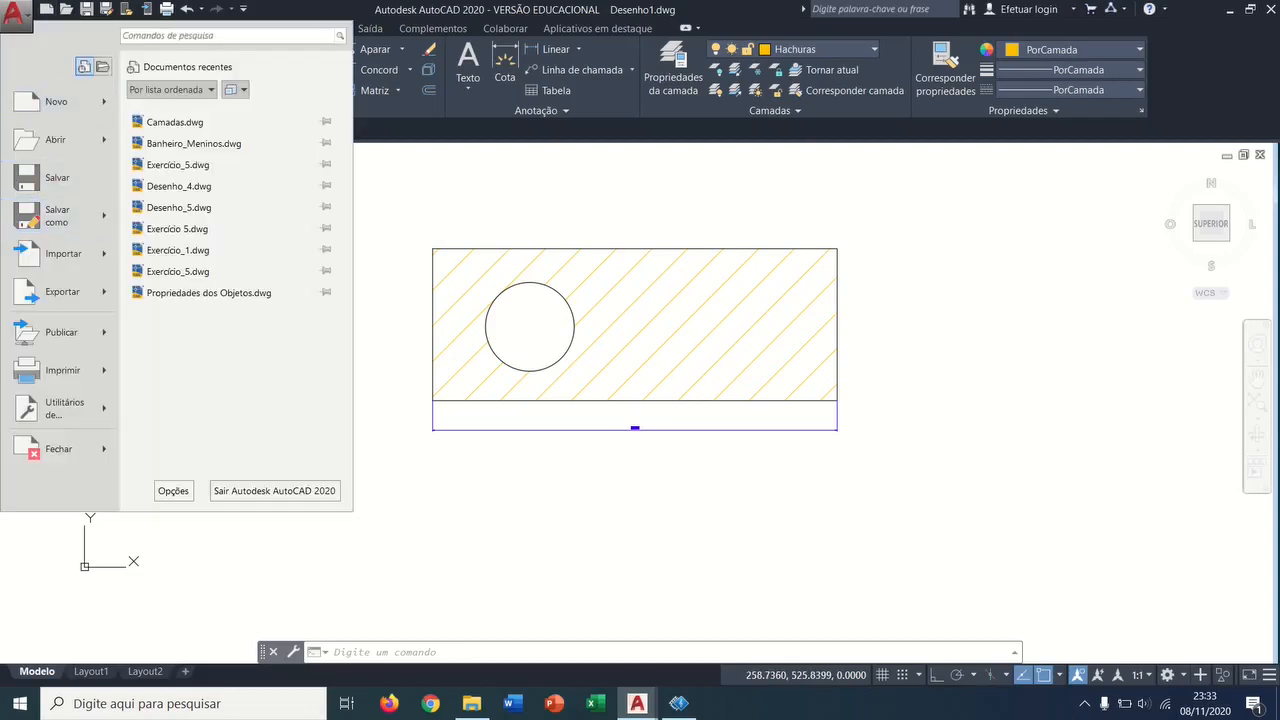
click(45, 370)
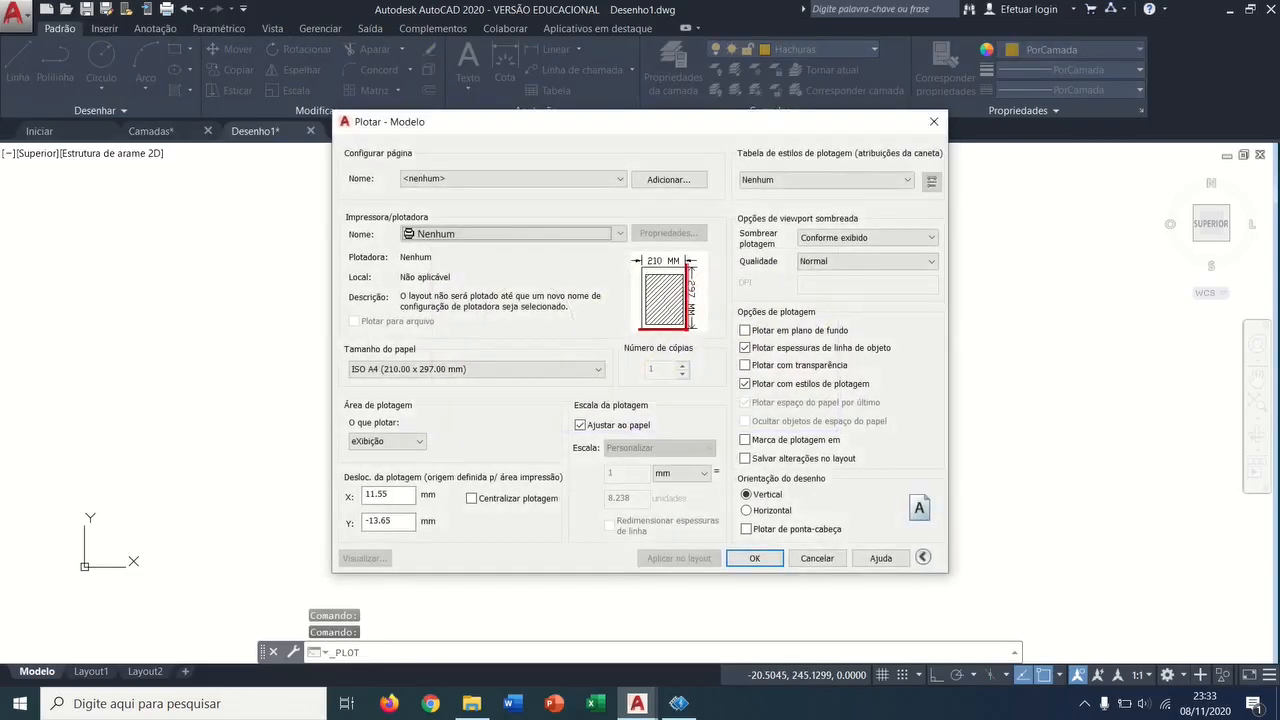
click(512, 233)
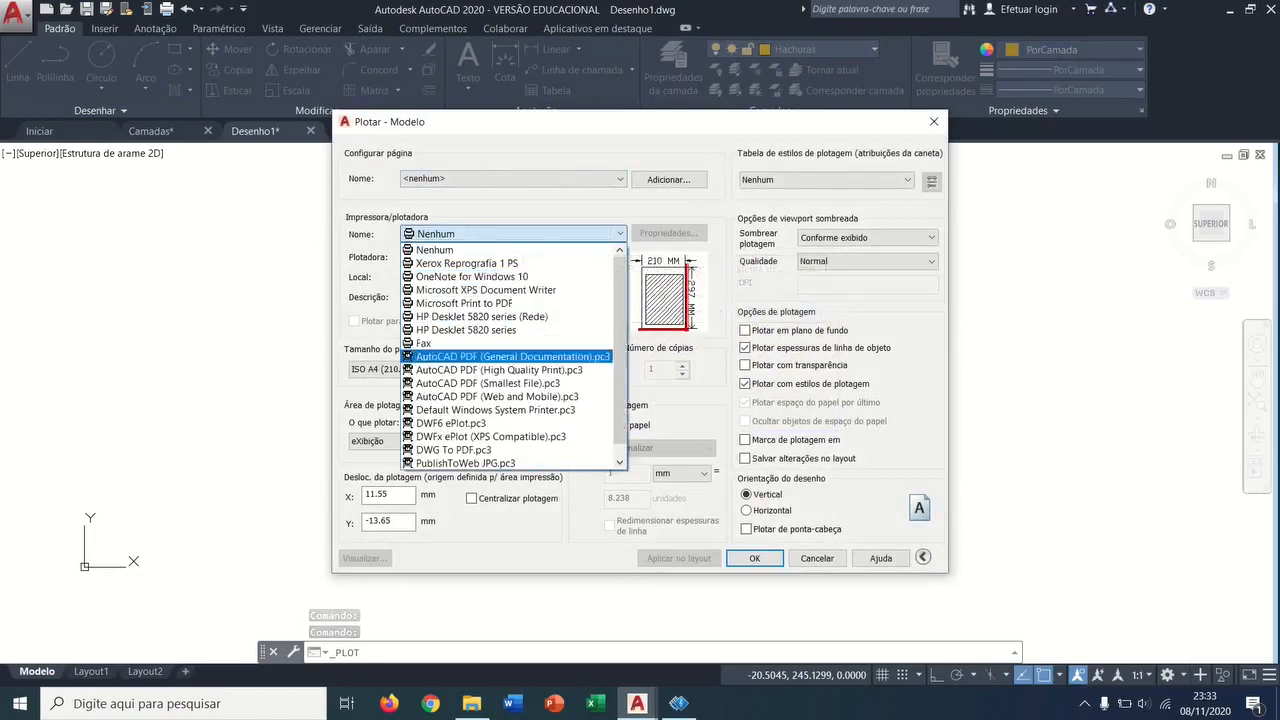
click(480, 316)
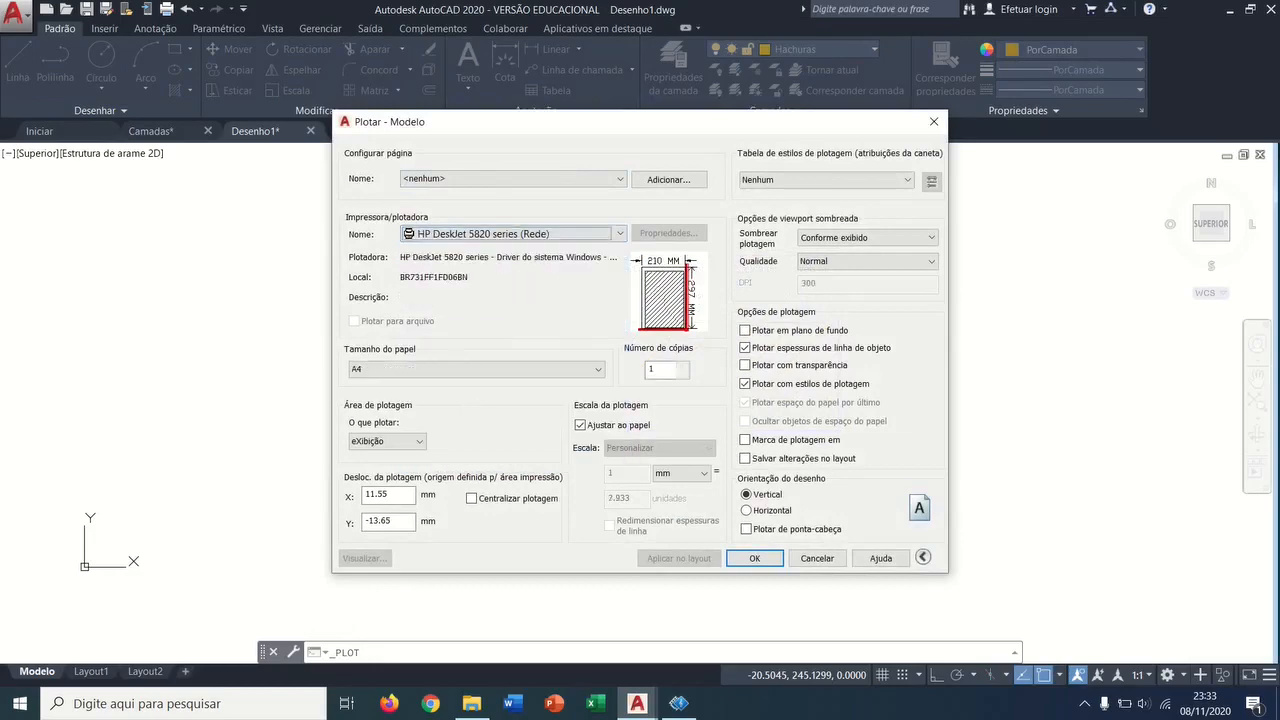
drag(617, 121, 755, 57)
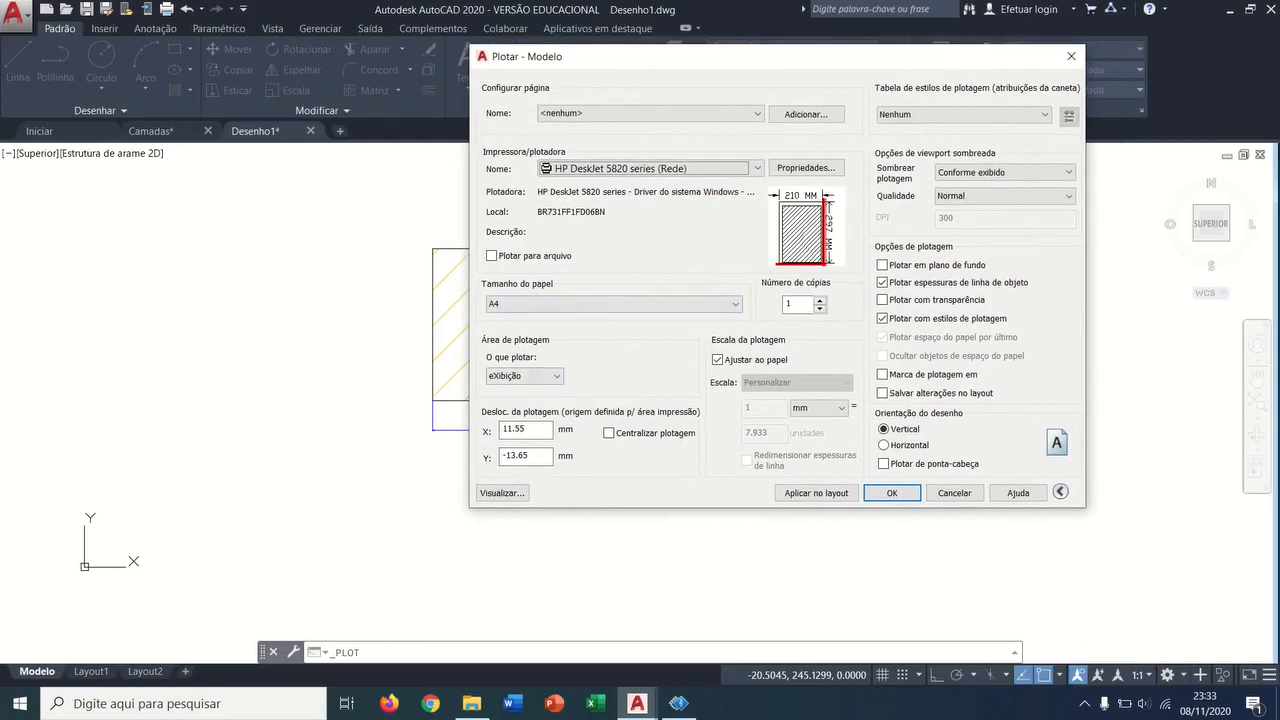
Step: Set the plot area to a window enclosing the hatched rectangle and its dimension, preview the plot, and leave the plot dialog
click(524, 375)
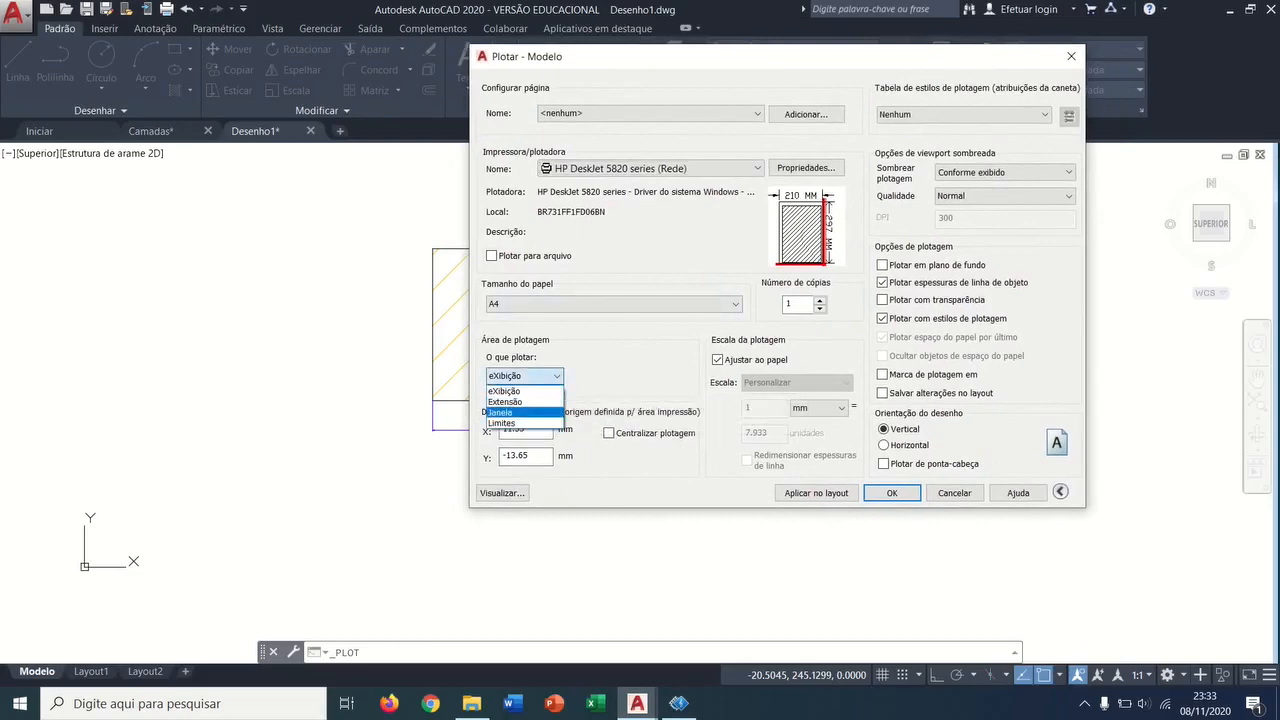
click(512, 411)
click(375, 510)
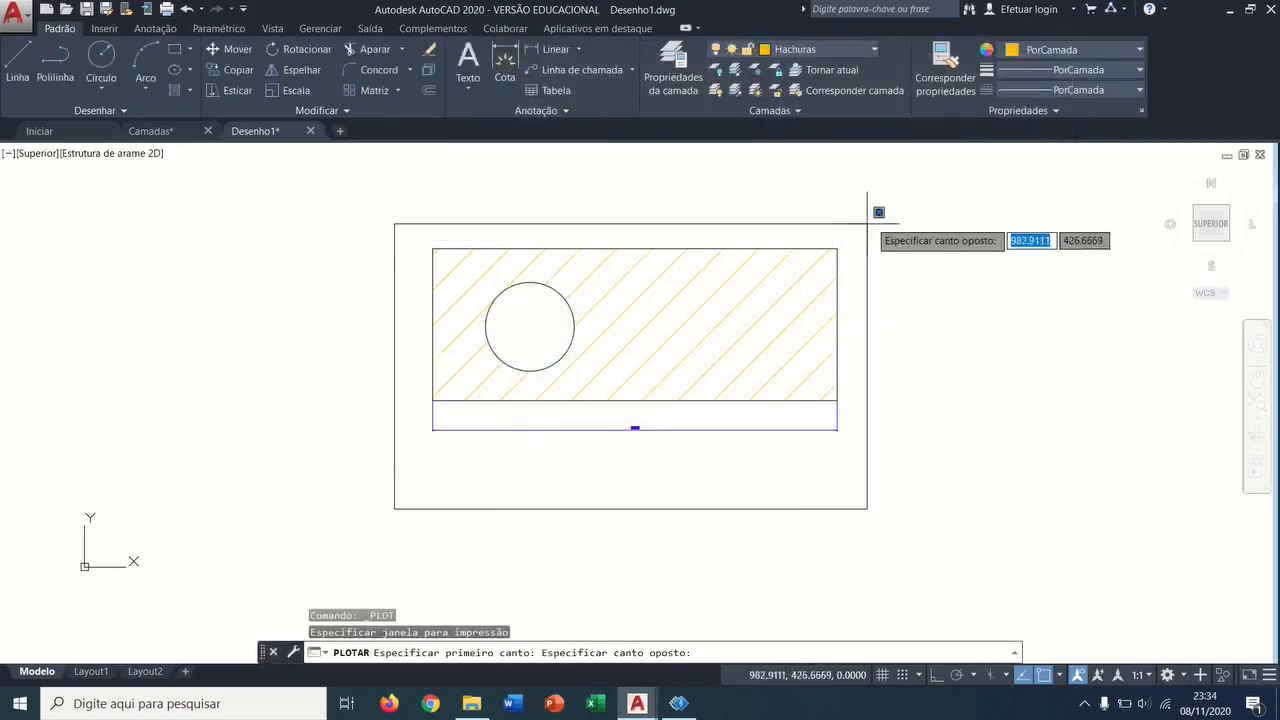
click(875, 206)
click(502, 492)
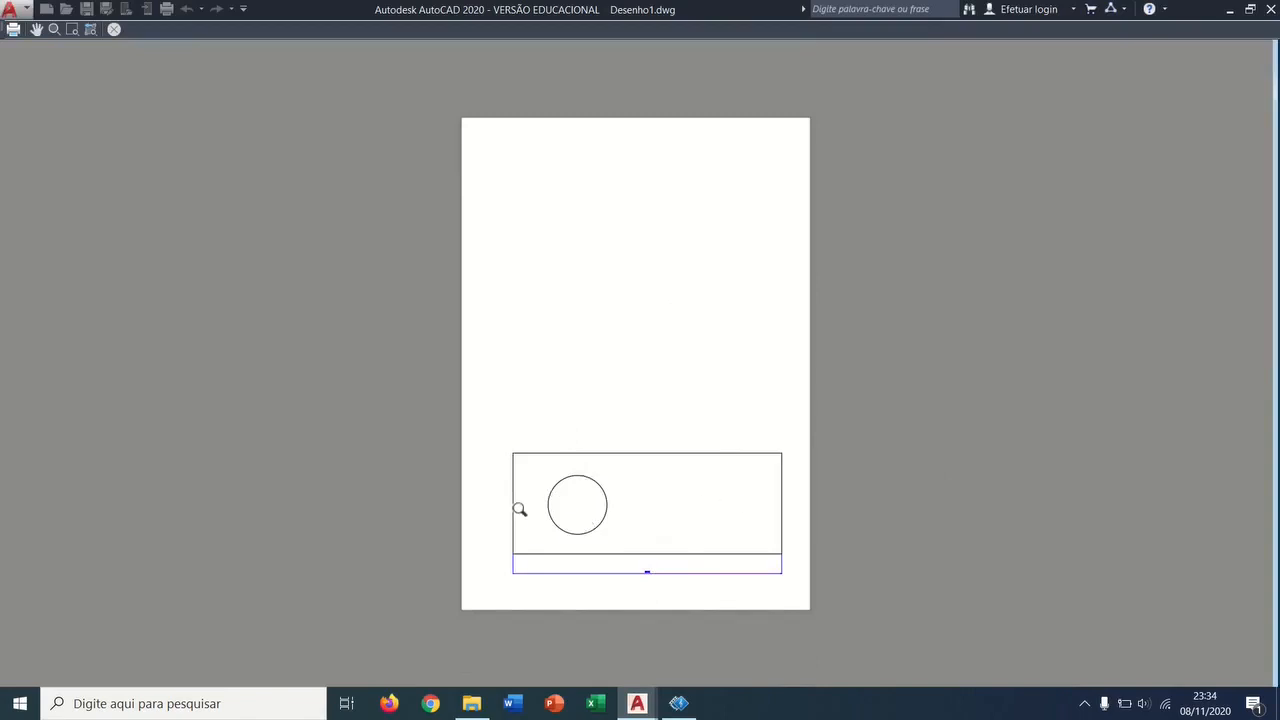
key(Escape)
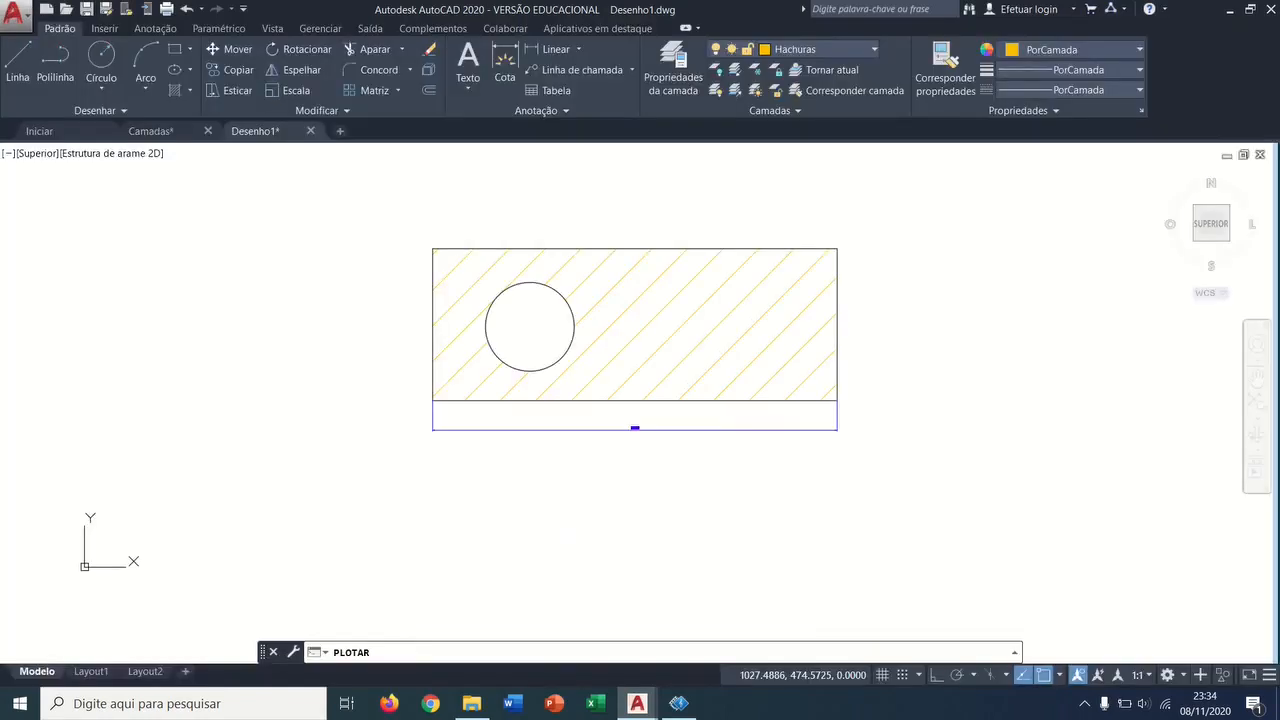
click(754, 558)
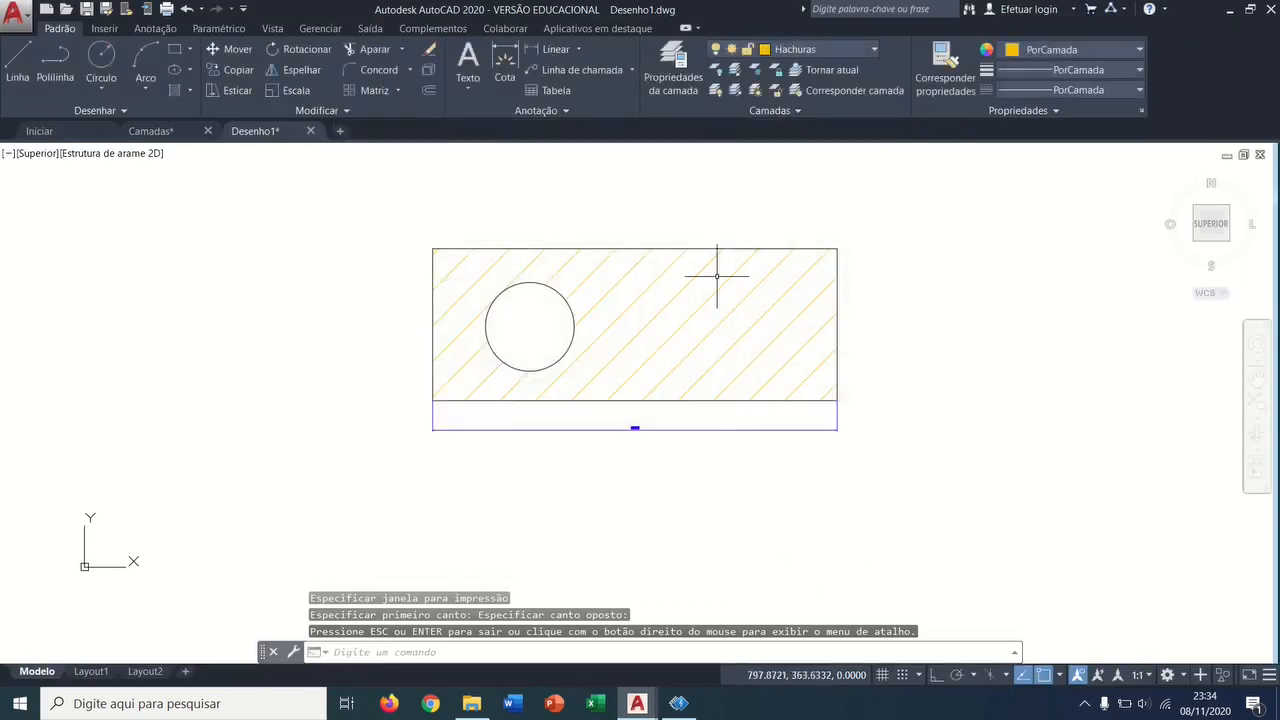
Step: Review the "Hachuras" layer's plot setting in the layer properties manager and close the manager
click(662, 62)
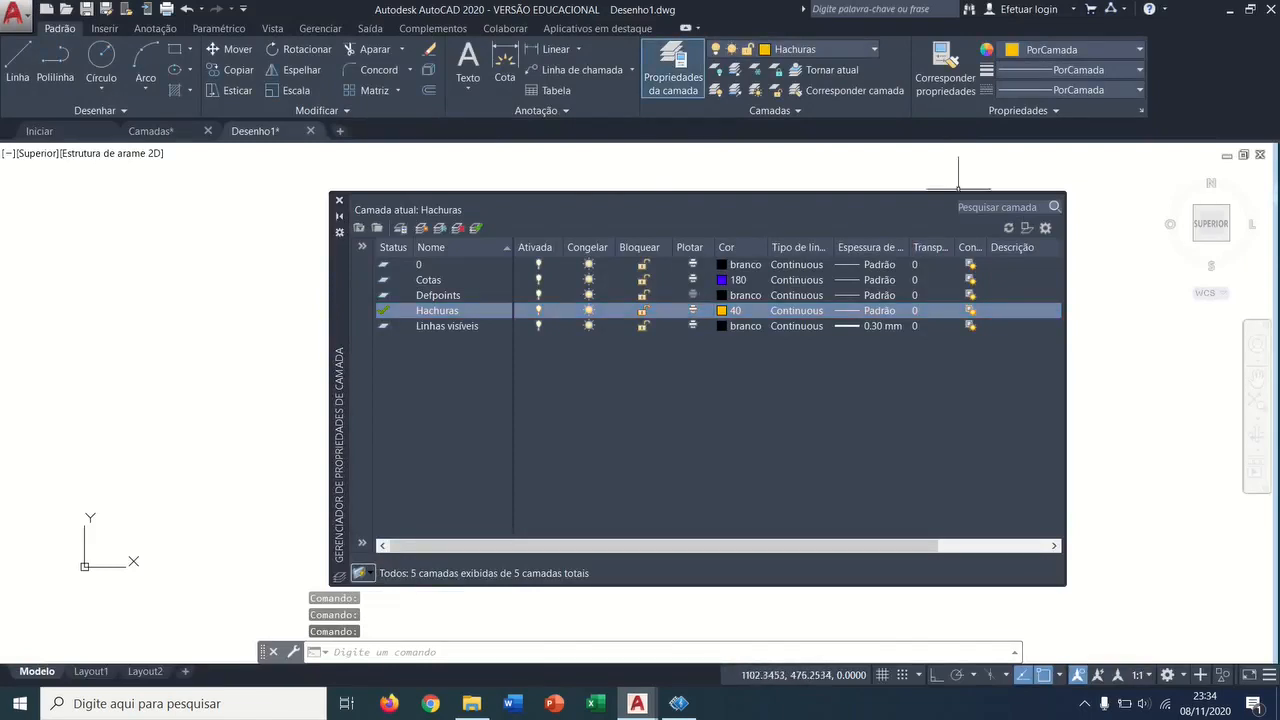
click(339, 200)
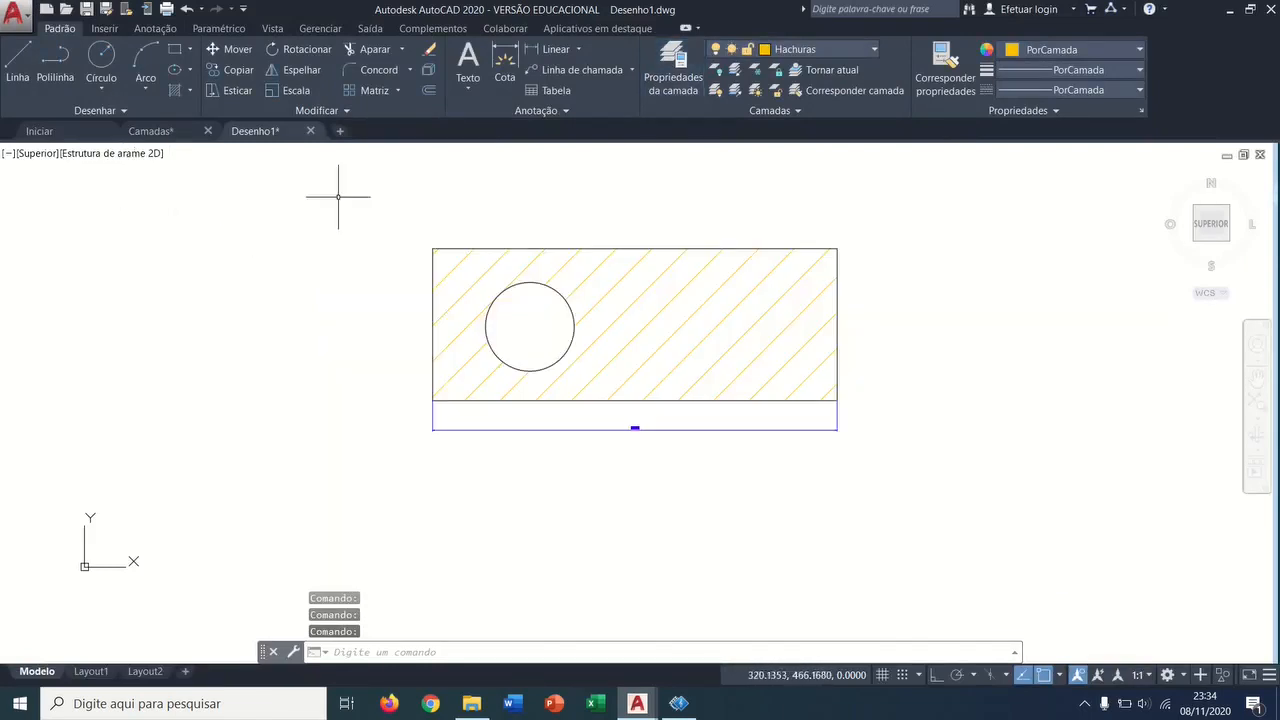